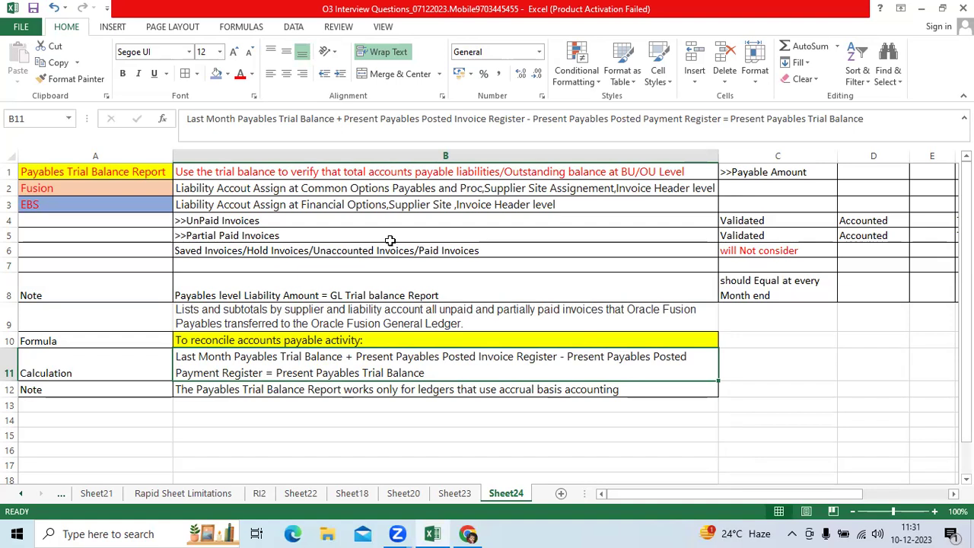
- Enter 22100 as the Fusion payable amount in cell C2
click(256, 234)
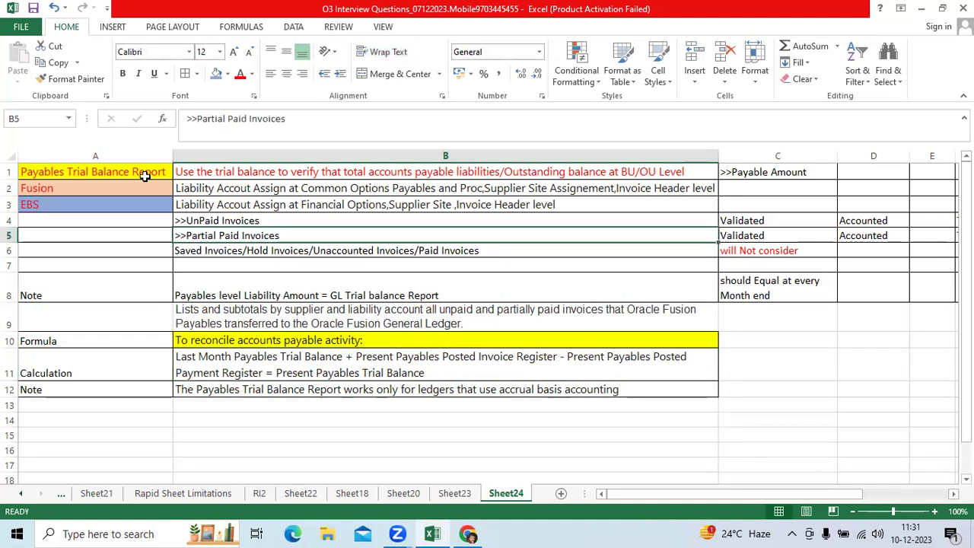
click(143, 174)
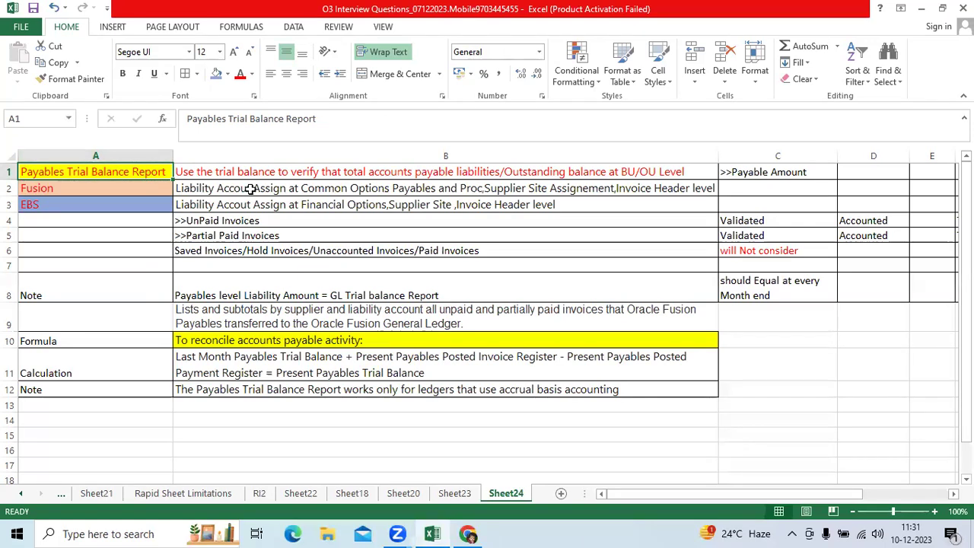
click(328, 175)
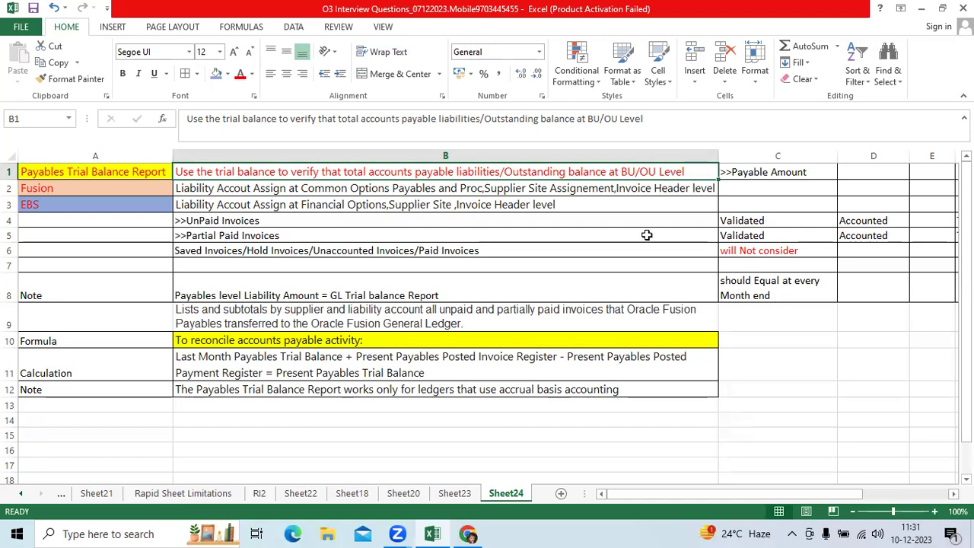
click(123, 188)
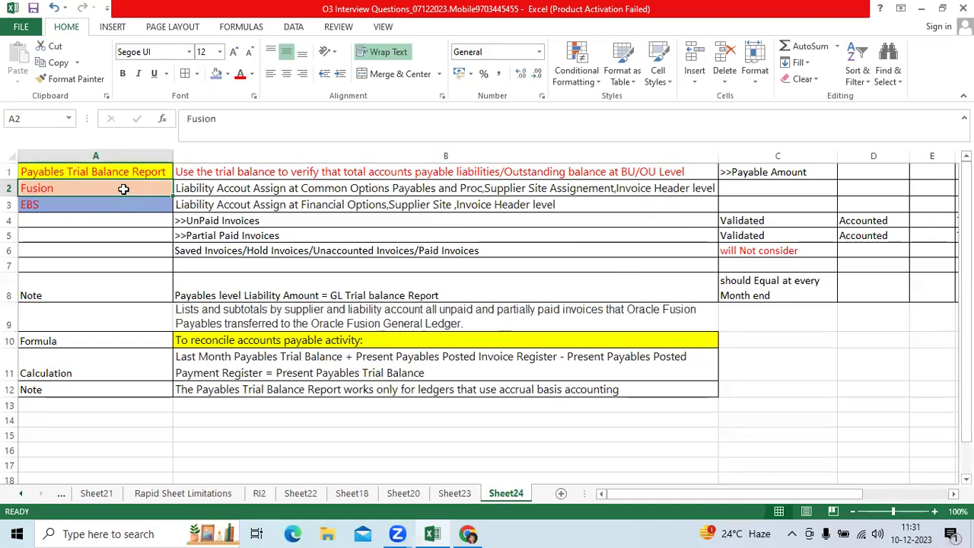
click(220, 192)
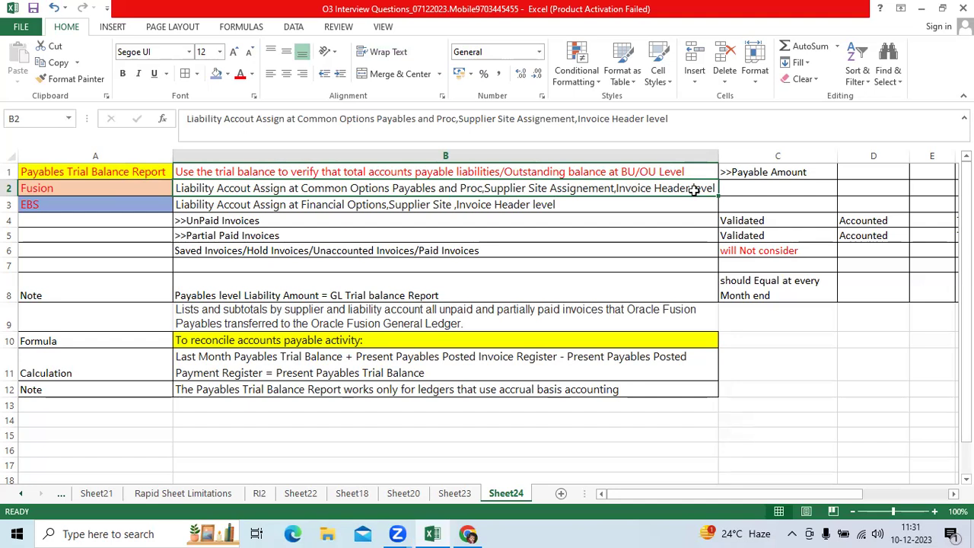
click(767, 190)
text(22100)
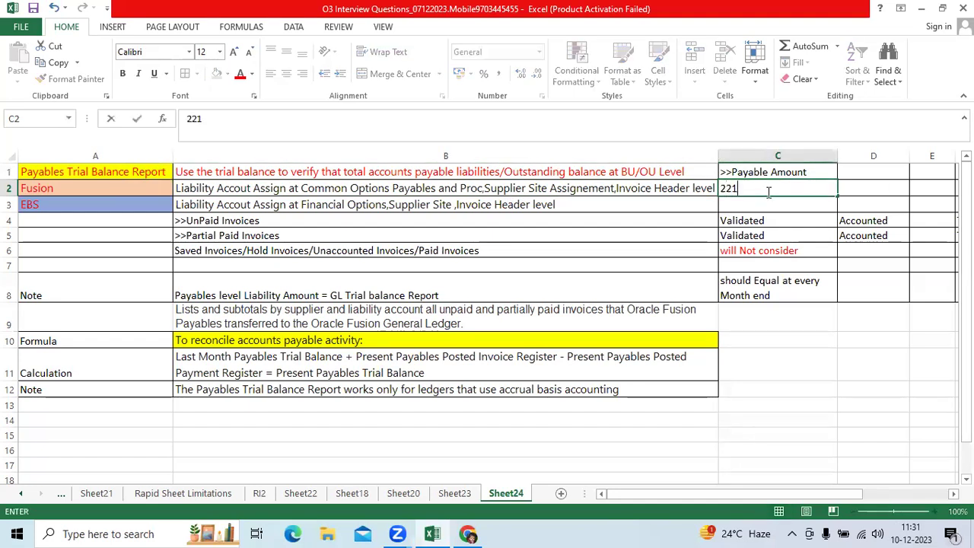
click(768, 193)
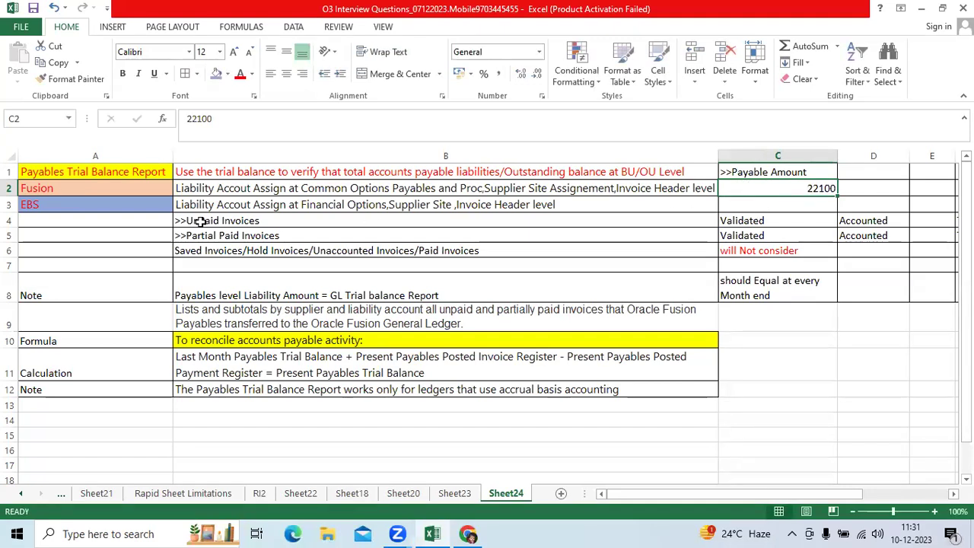
- Bold the three invoice rows B4:B6 and save the workbook
click(97, 208)
click(277, 209)
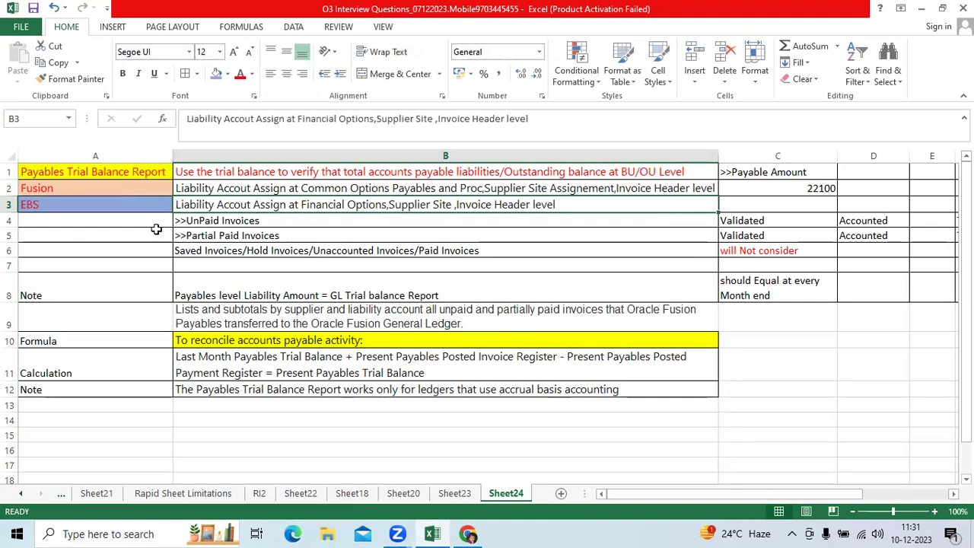
drag(218, 220, 224, 251)
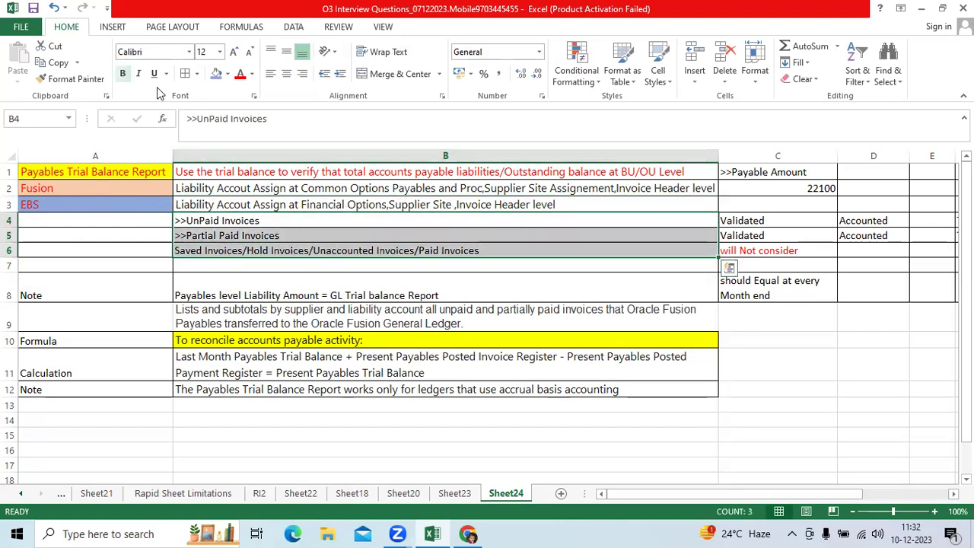
click(122, 73)
click(33, 9)
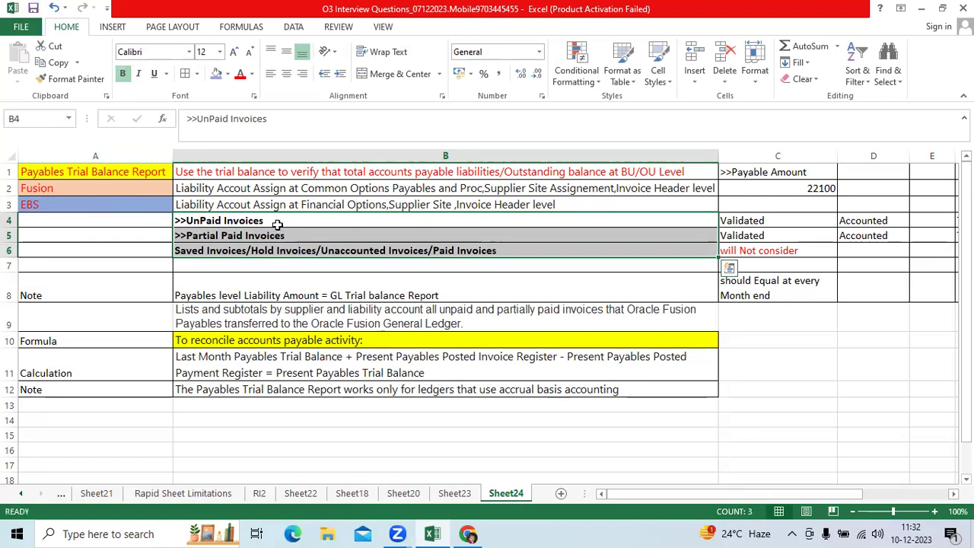
- Check the unpaid invoice row's Validated and Accounted statuses across to column F
click(278, 223)
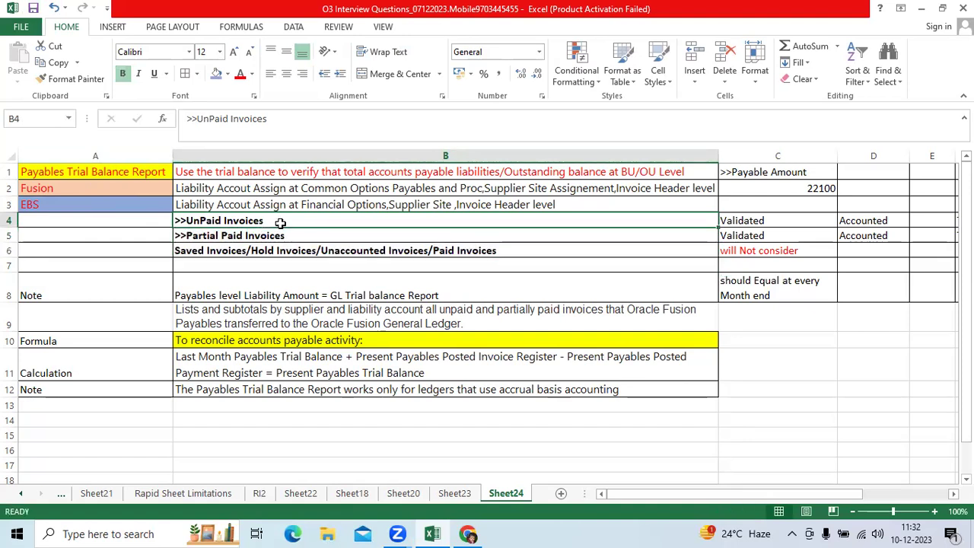
click(730, 220)
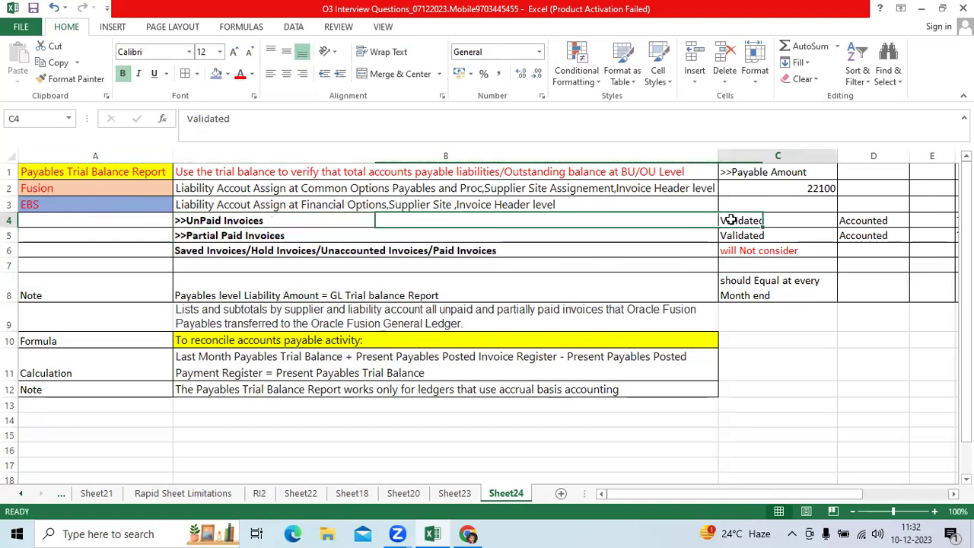
click(844, 220)
key(Right)
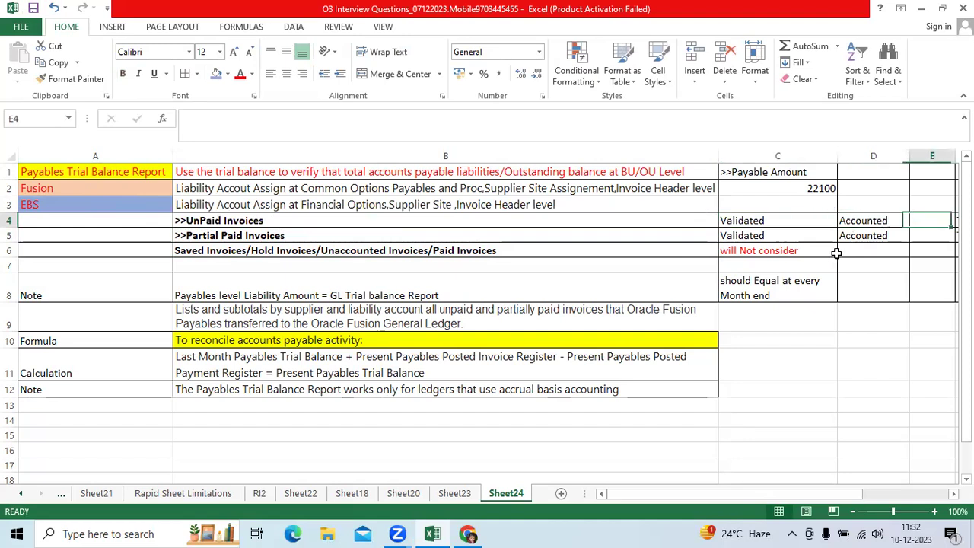
key(Right)
key(Down)
key(Down)
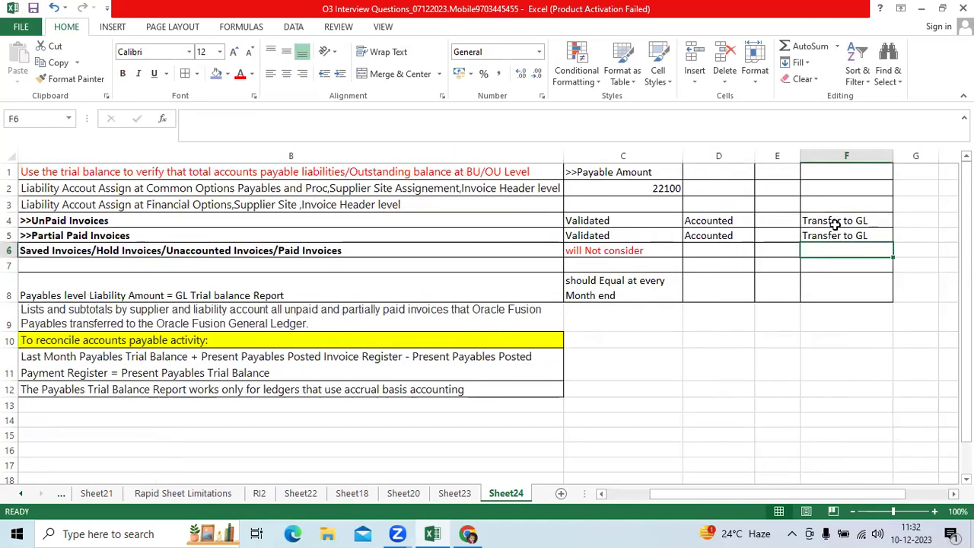
- Move the two 'Transfer to GL' entries from column F into E4:E5
drag(834, 223, 833, 234)
key(ctrl+c)
click(777, 218)
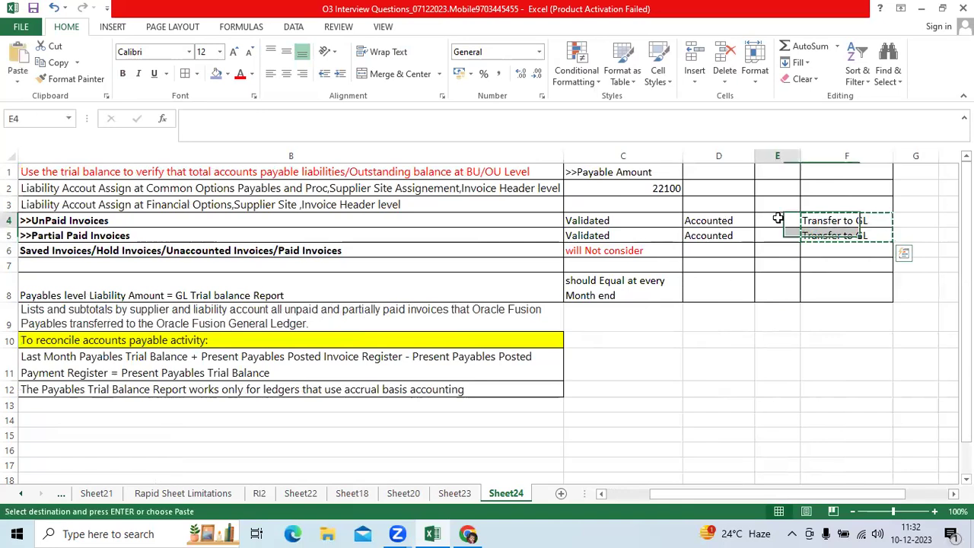
key(ctrl+c)
click(828, 237)
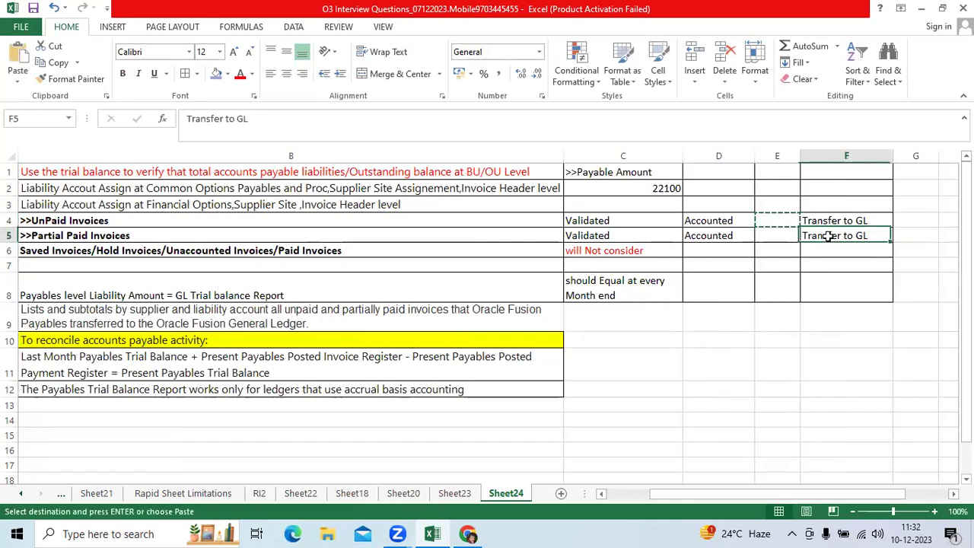
drag(828, 219, 760, 245)
key(ctrl+c)
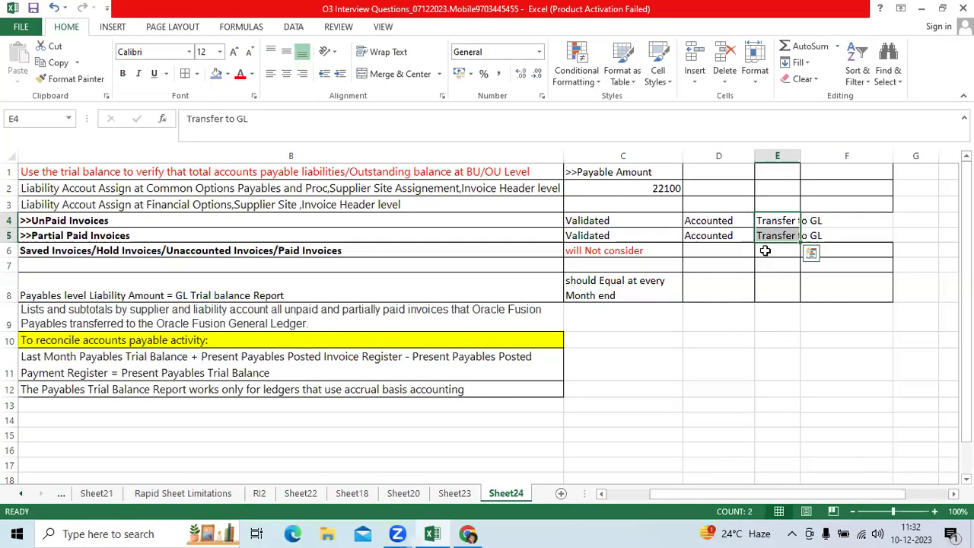
- Autofit column E to fit 'Transfer to GL' and save the workbook
double_click(801, 156)
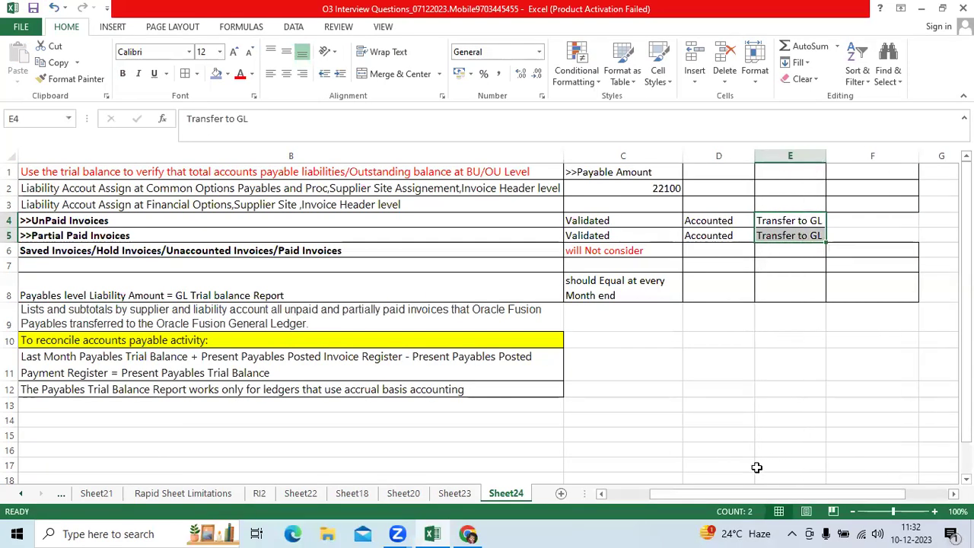
drag(677, 493, 617, 491)
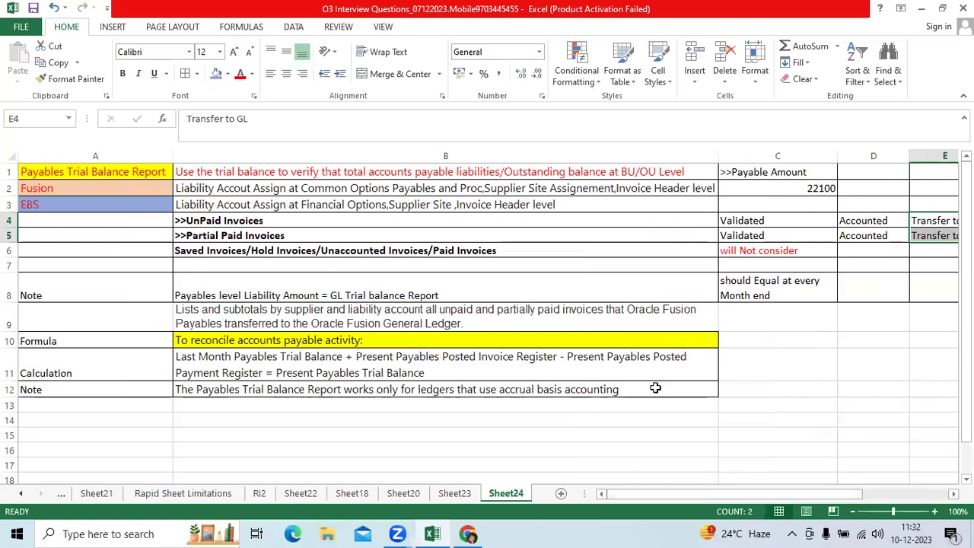
click(32, 9)
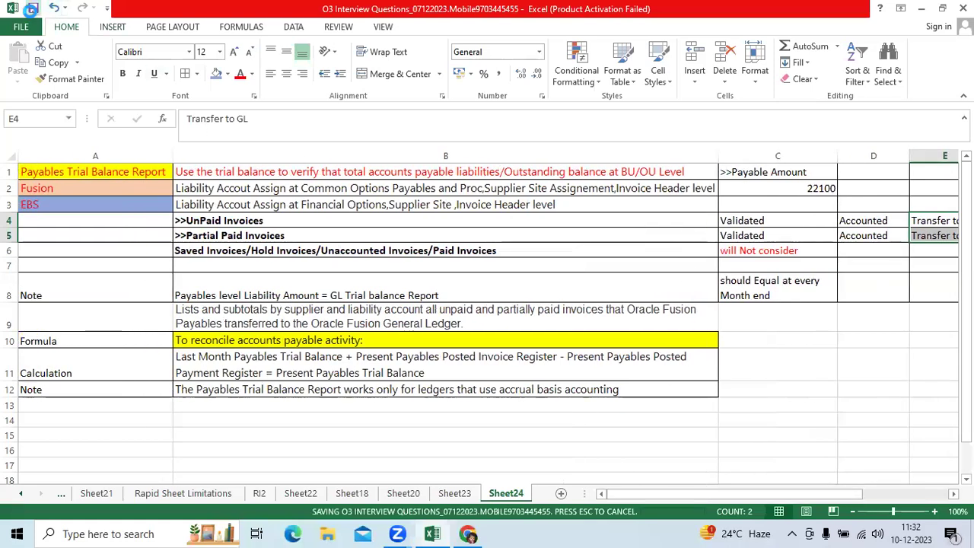
- Add 'should Equal at every Month end' in C8 beside the B8 liability-equals-GL note
click(319, 238)
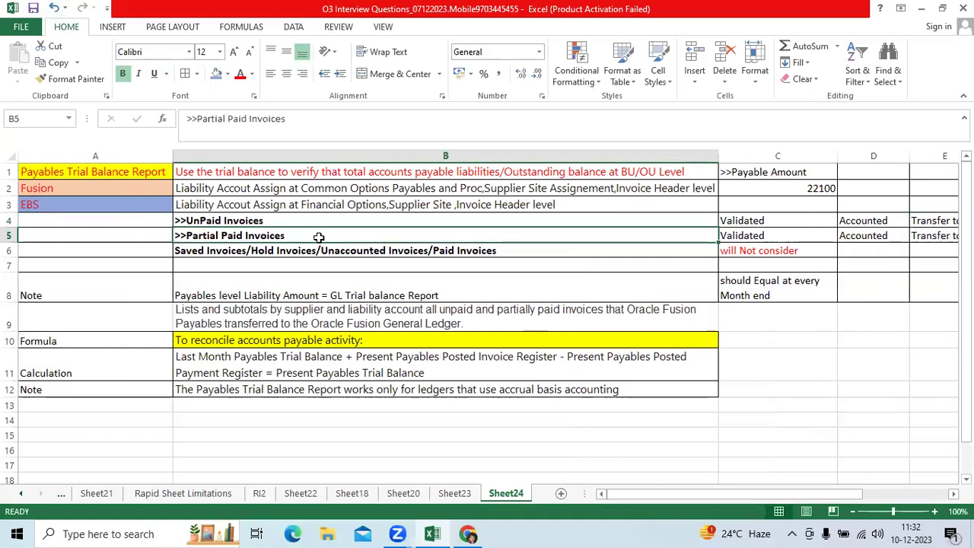
click(296, 256)
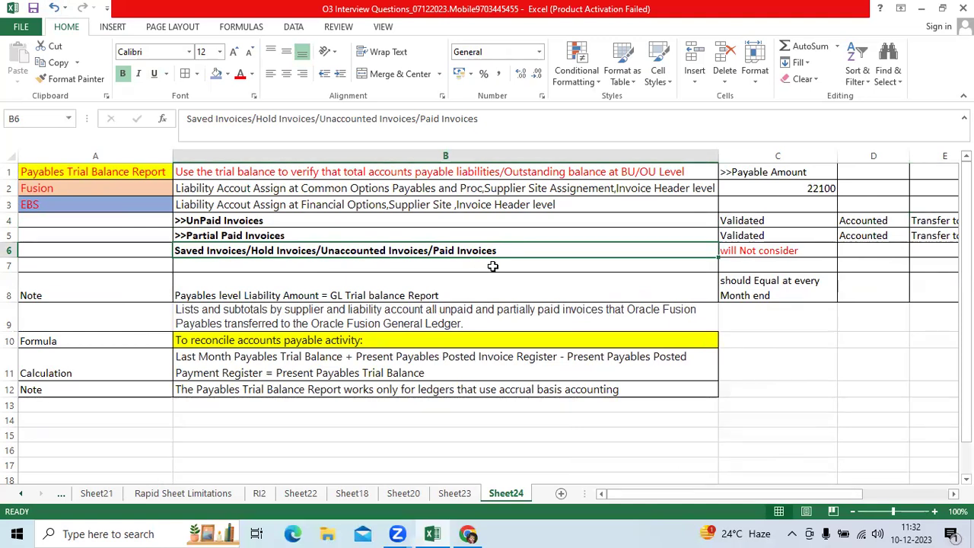
click(487, 266)
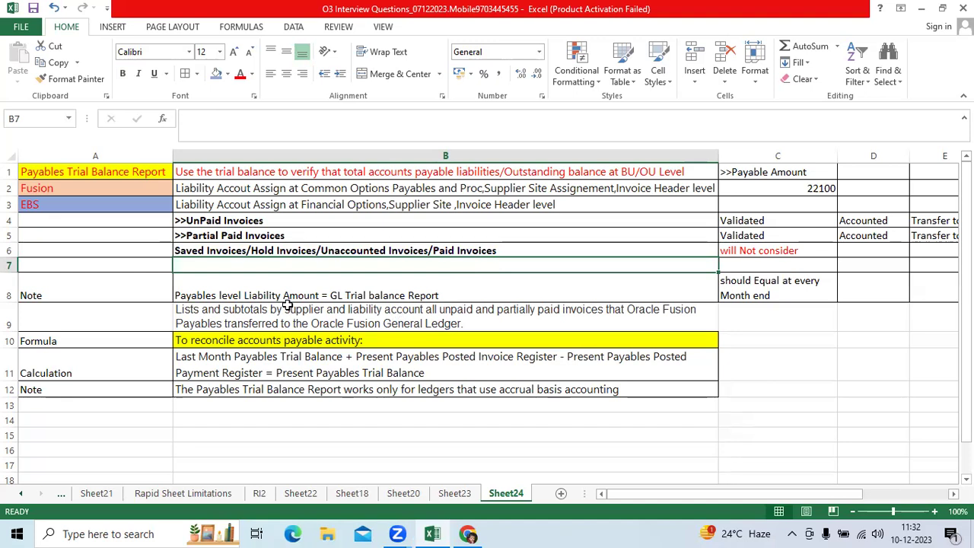
click(200, 291)
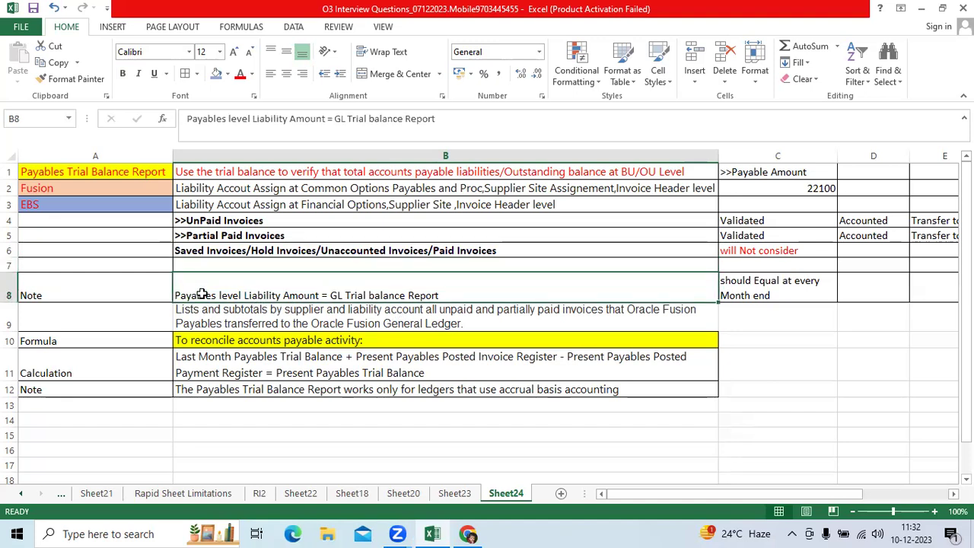
double_click(320, 293)
drag(320, 293, 175, 295)
click(449, 295)
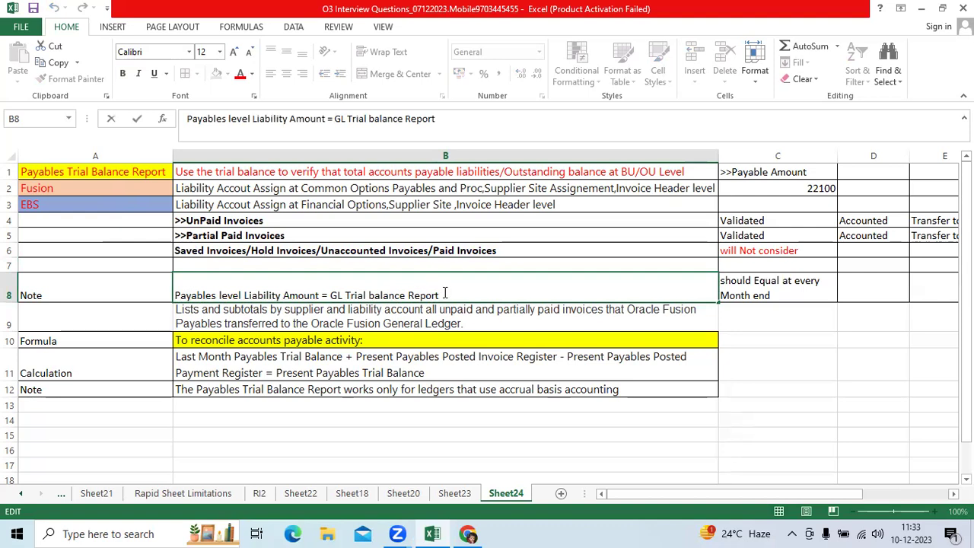
drag(445, 293, 183, 292)
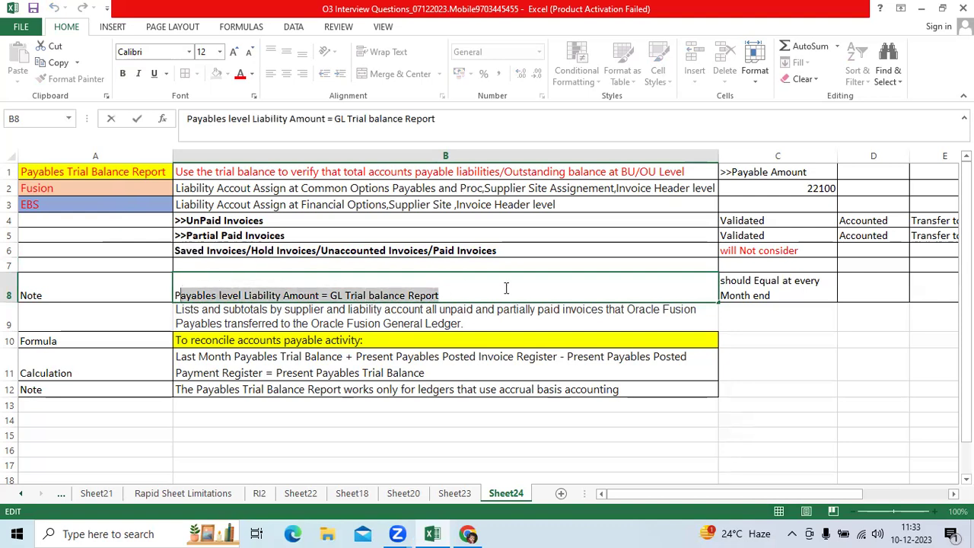
click(749, 287)
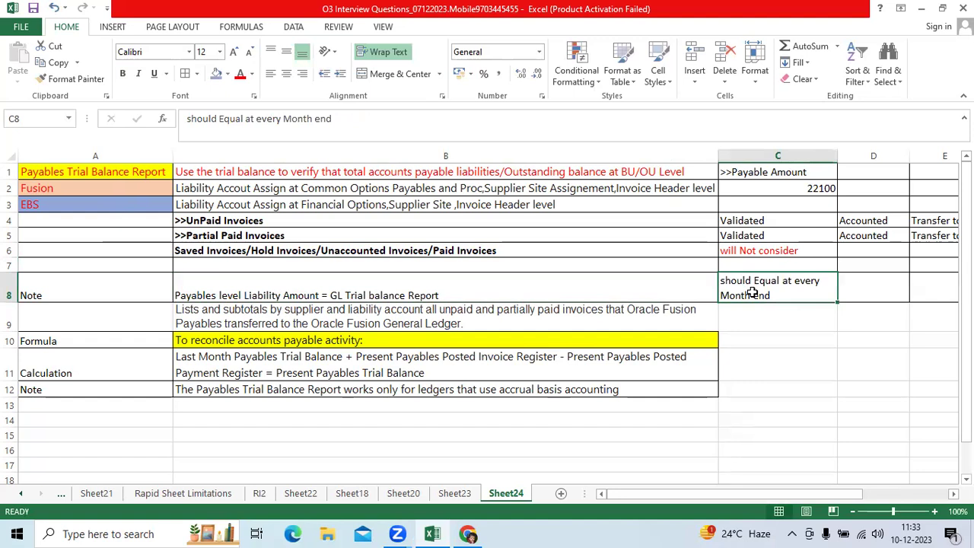
click(299, 354)
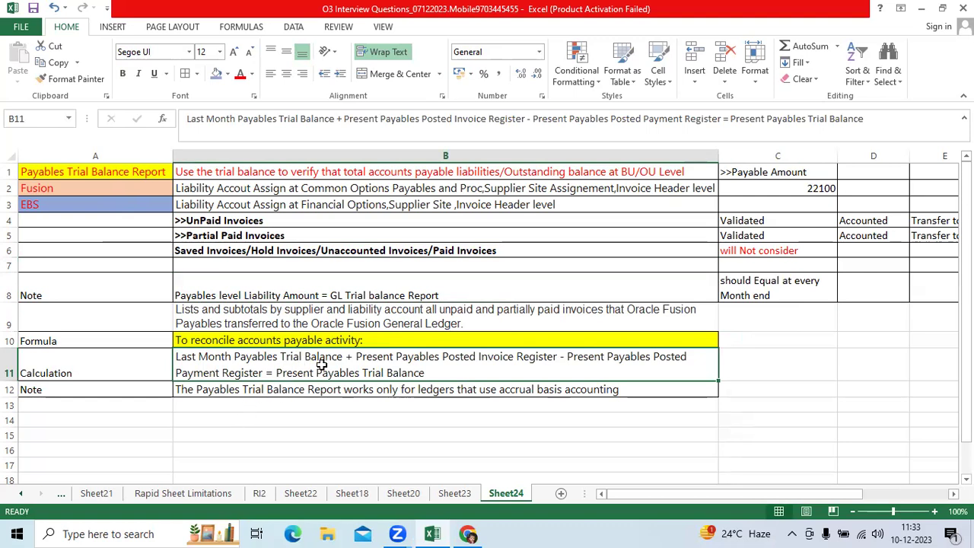
click(728, 364)
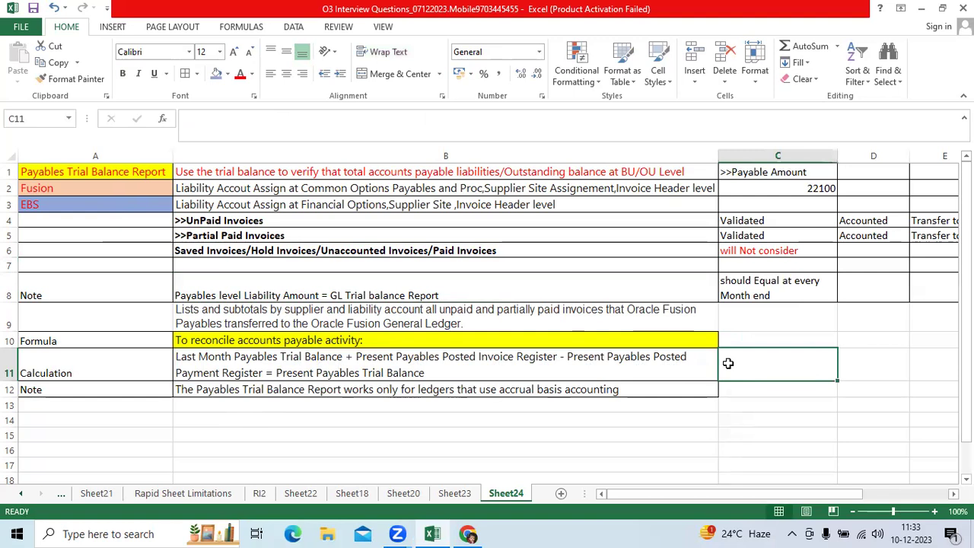
text(3)
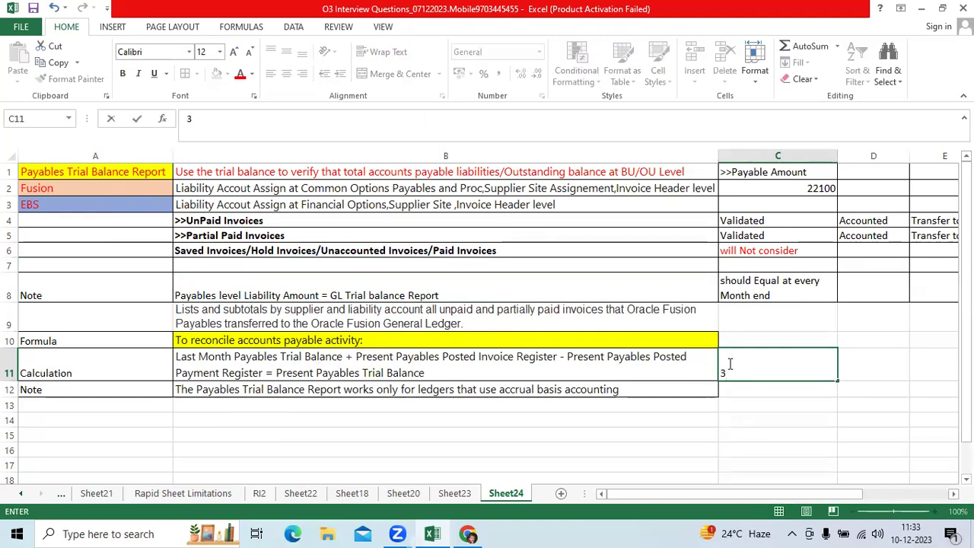
text(00000)
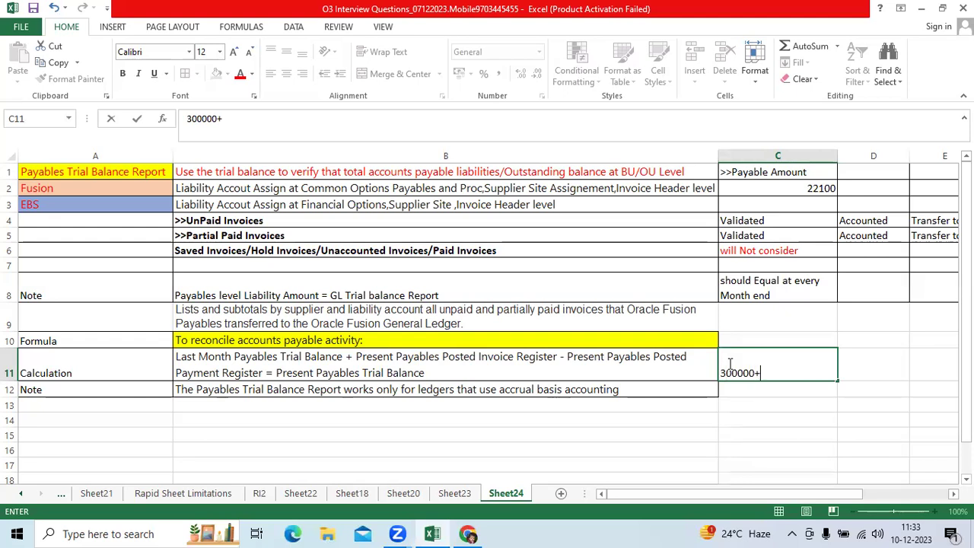
text(+150000)
text(-20)
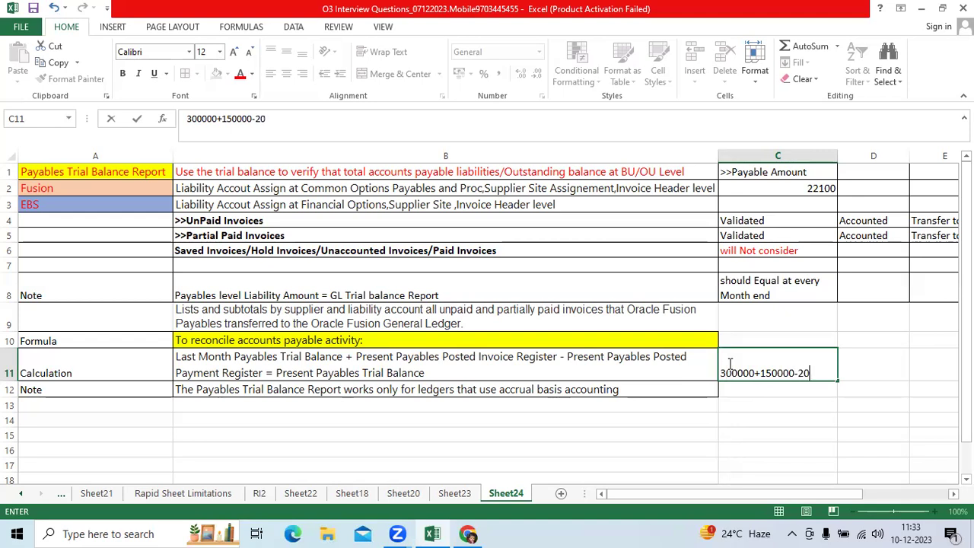
text(0000)
key(Tab)
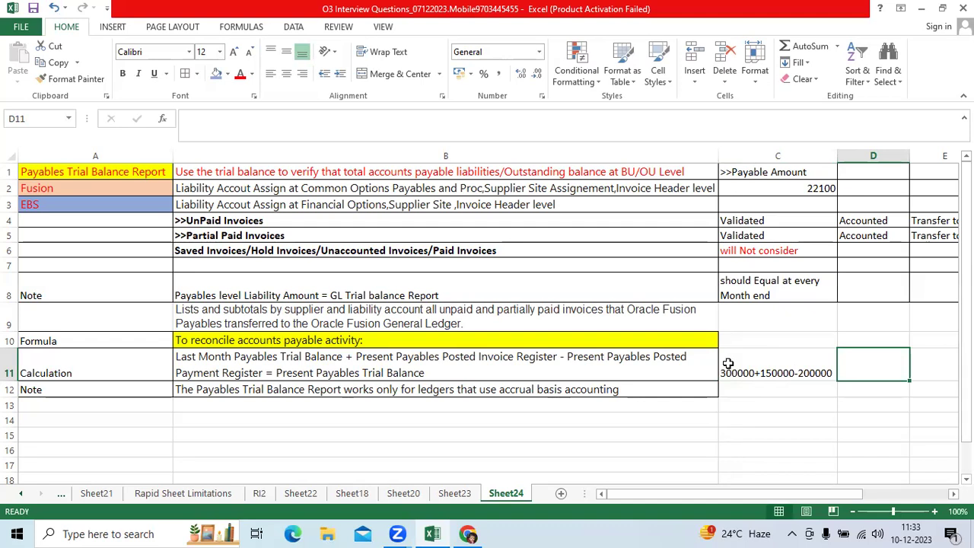
text(250000)
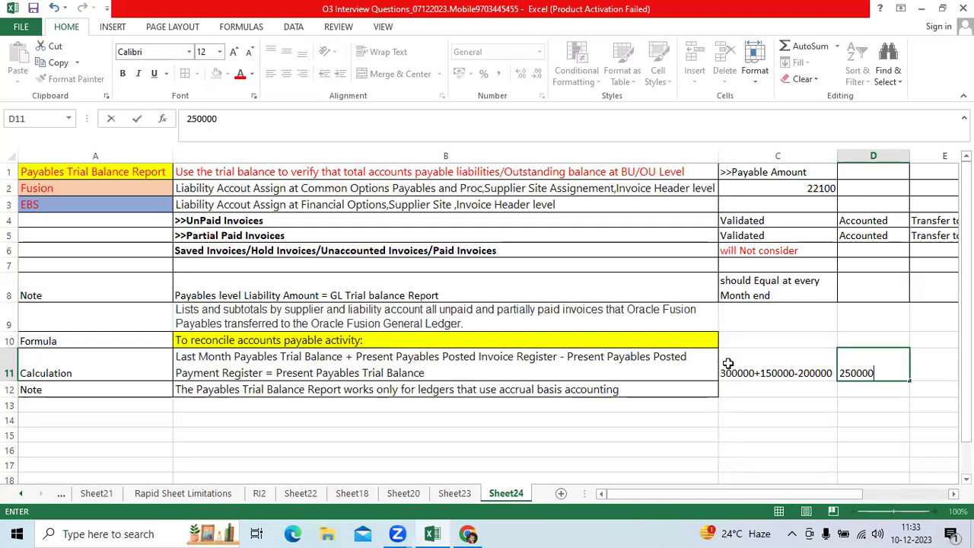
key(ctrl+Return)
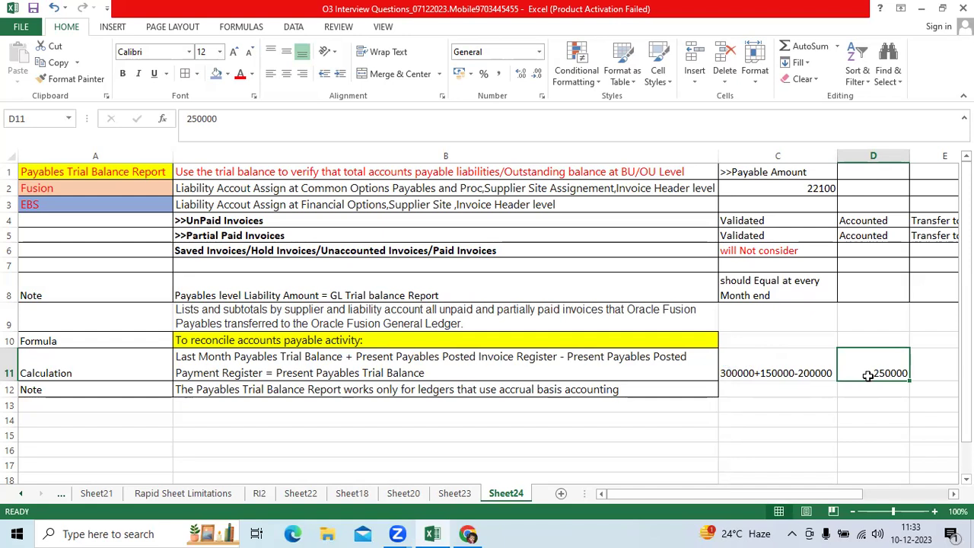
- Review the reconciliation formula and accrual accounting notes in rows 11-12
click(498, 373)
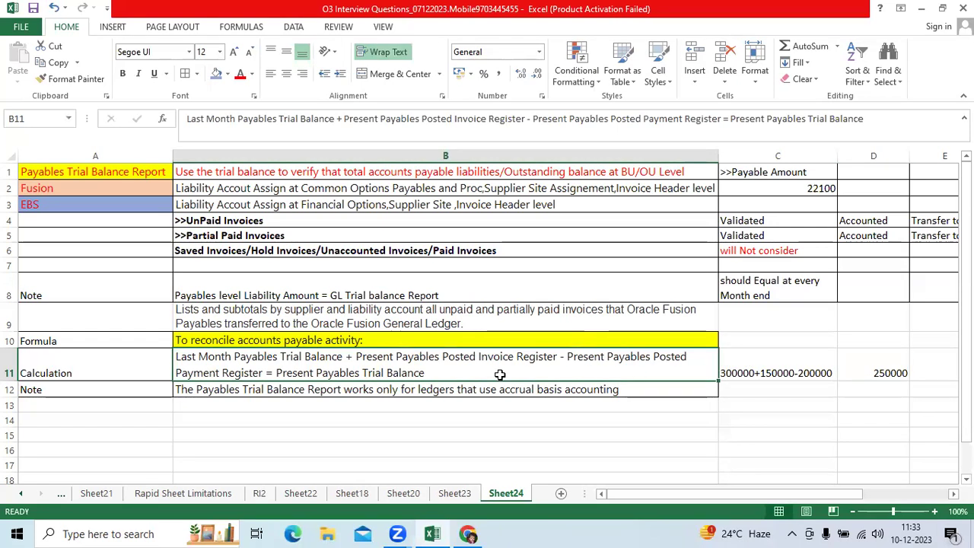
click(120, 389)
click(239, 390)
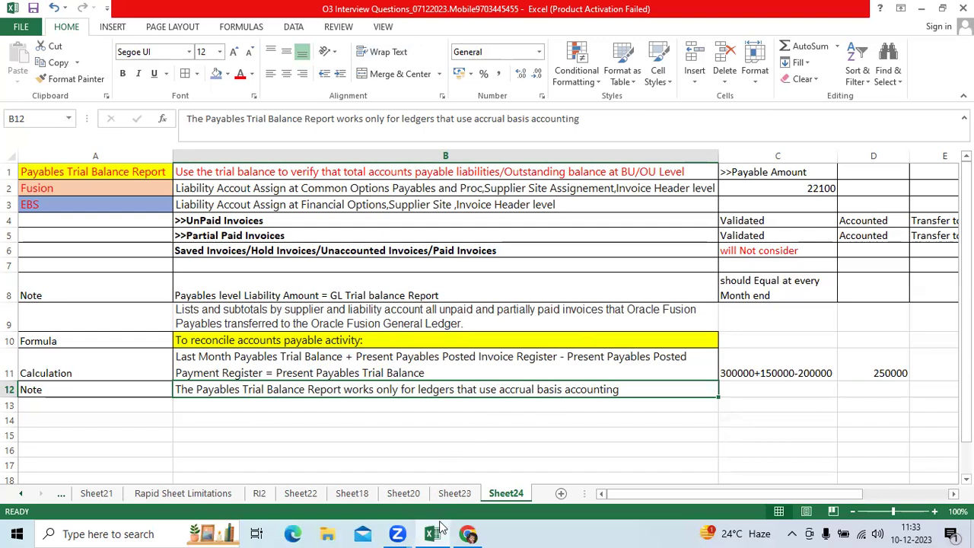
click(468, 471)
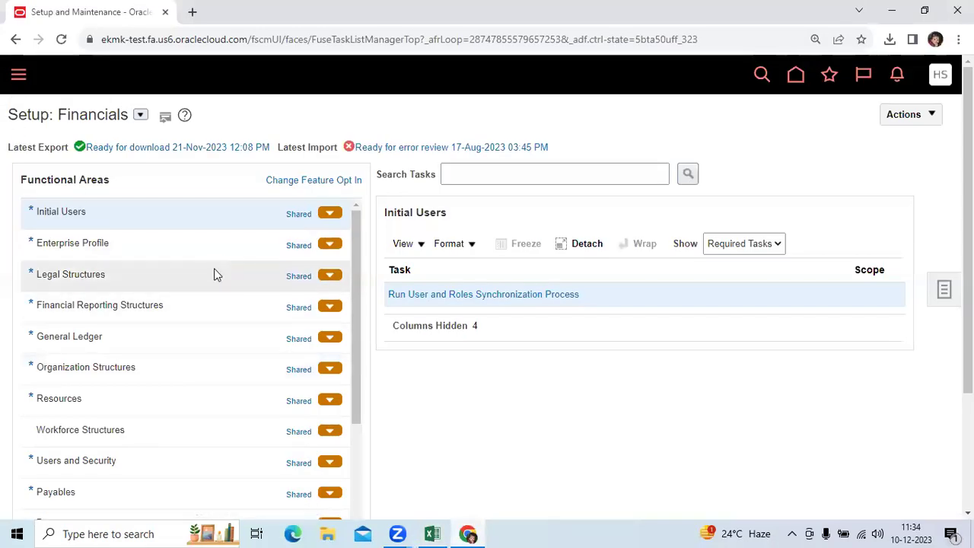
- Go to Tools > Scheduled Processes and start scheduling a new process
scroll(335, 317, down, 15)
scroll(357, 367, down, 5)
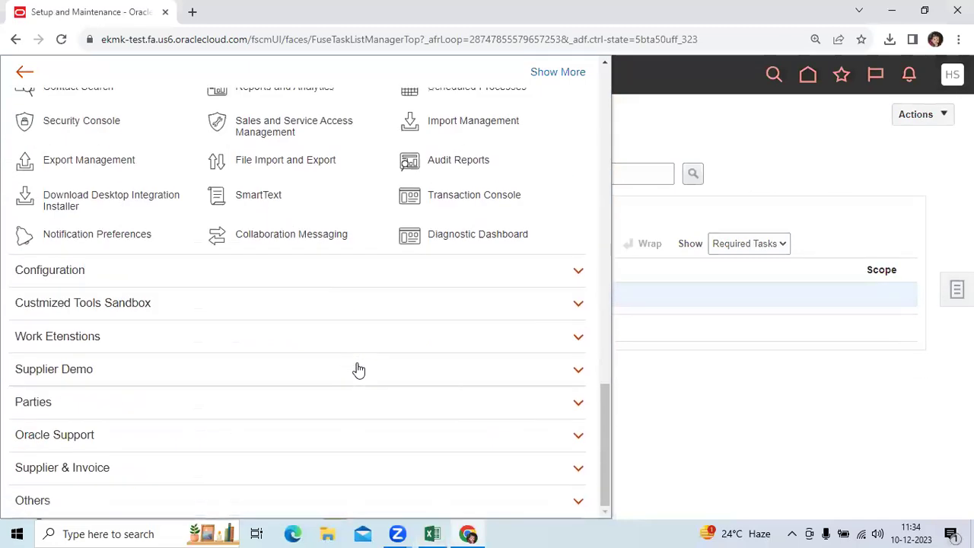
scroll(131, 326, up, 5)
click(59, 207)
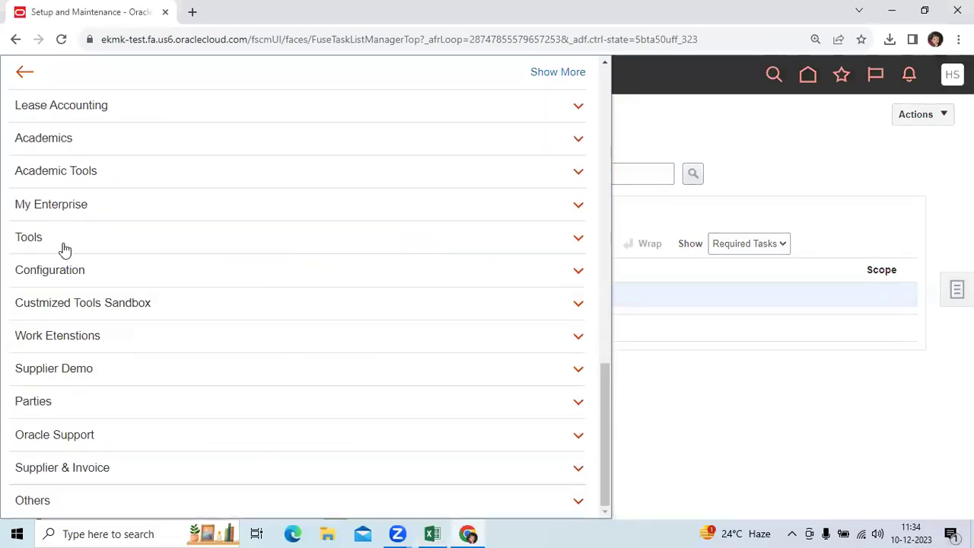
click(64, 244)
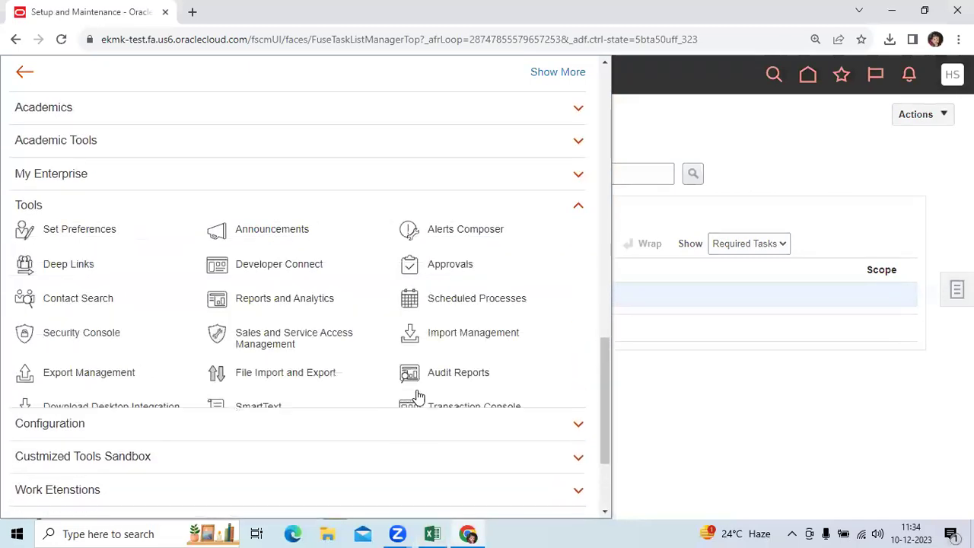
click(477, 305)
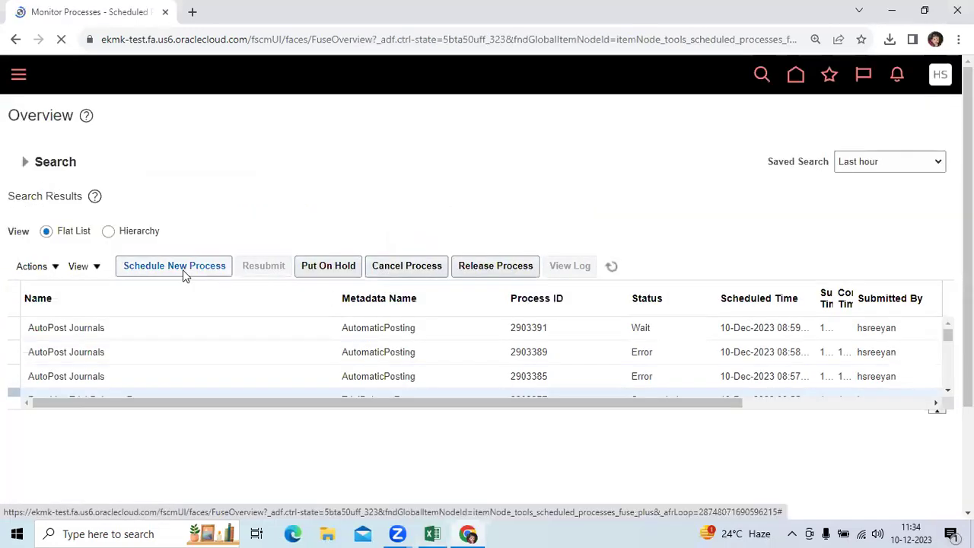
click(182, 268)
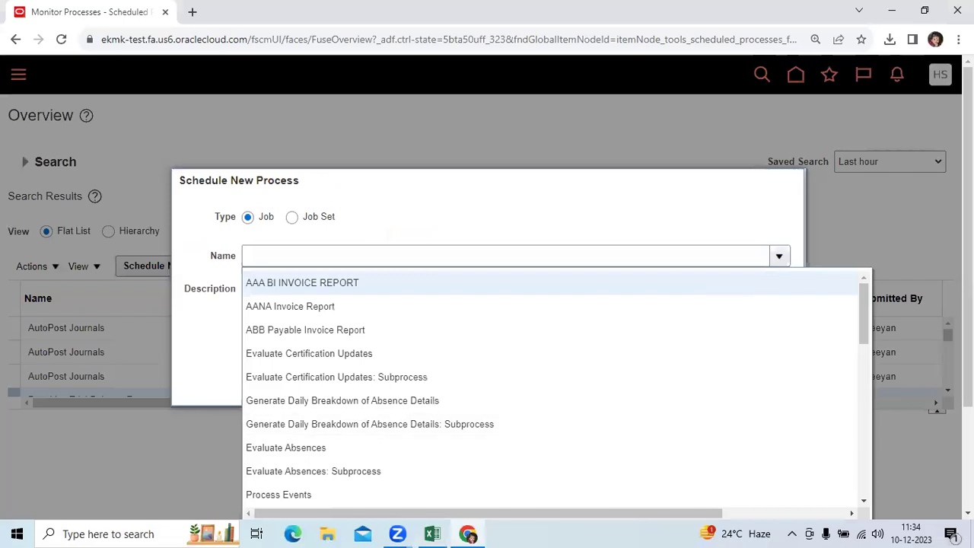
- Search process names for %Trial% and select the Payables Trial Balance Report
scroll(761, 449, down, 2)
click(276, 392)
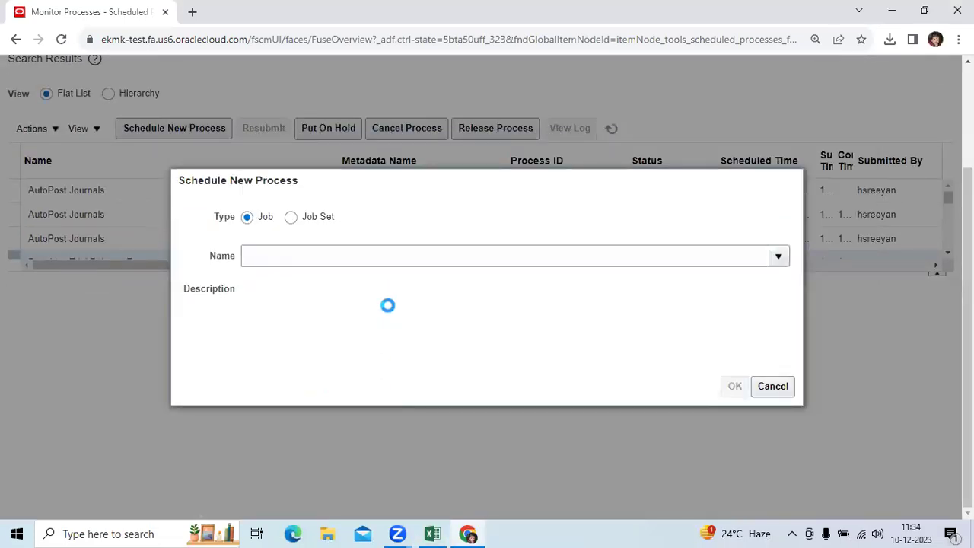
click(399, 261)
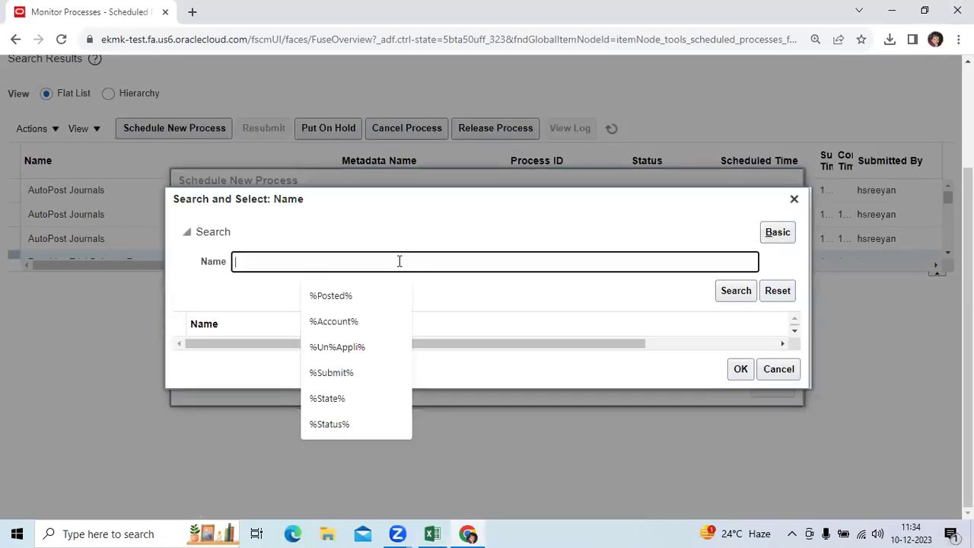
text(%T)
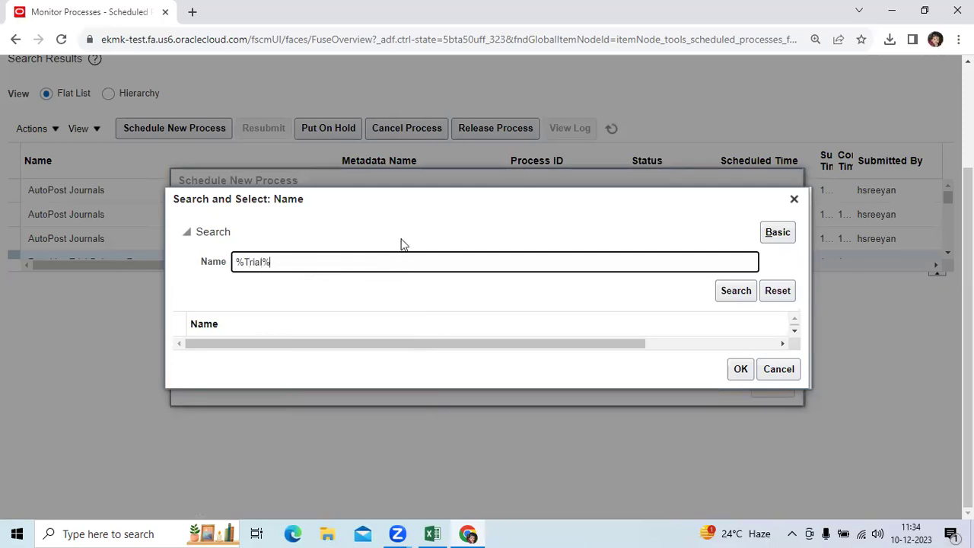
text(rial%)
key(Return)
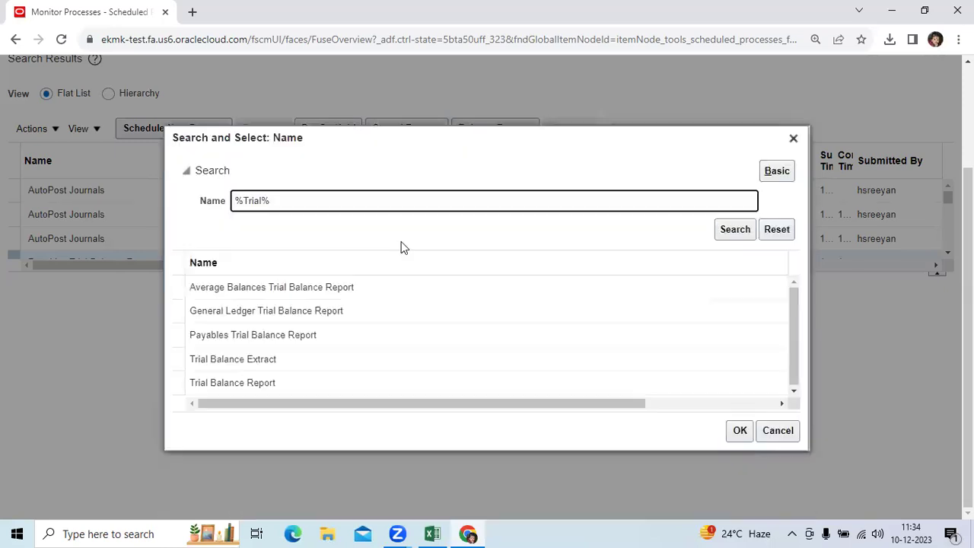
click(352, 337)
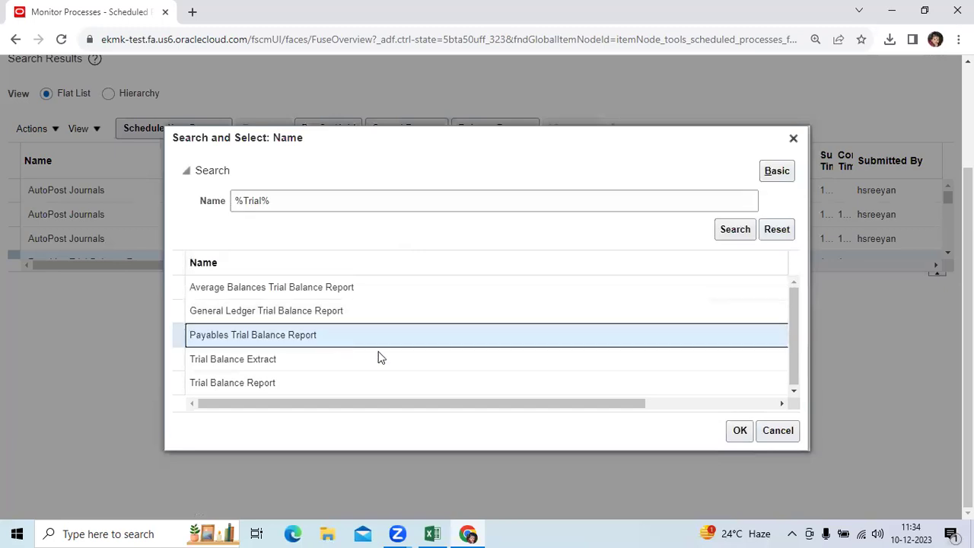
click(737, 431)
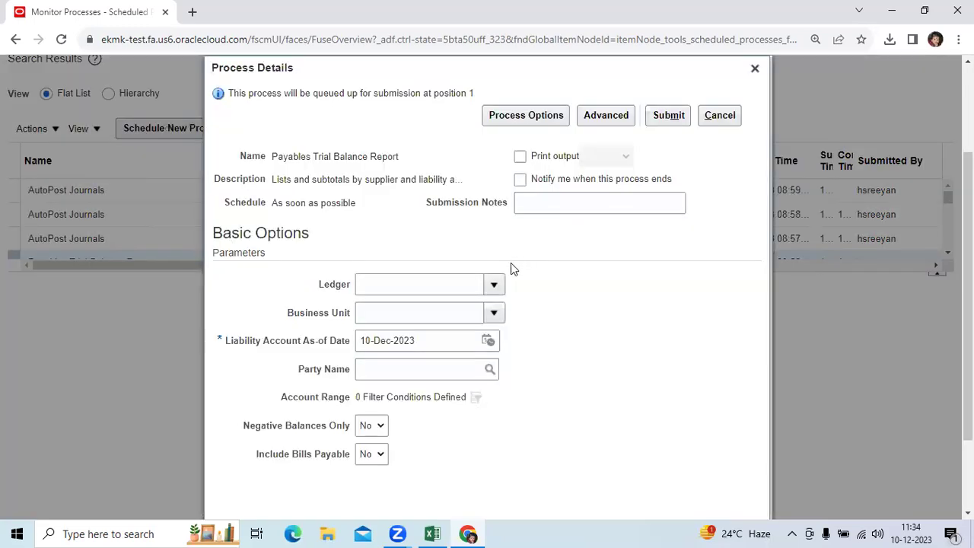
- Set the report ledger to 08AANA USA Primary Ledger
click(494, 285)
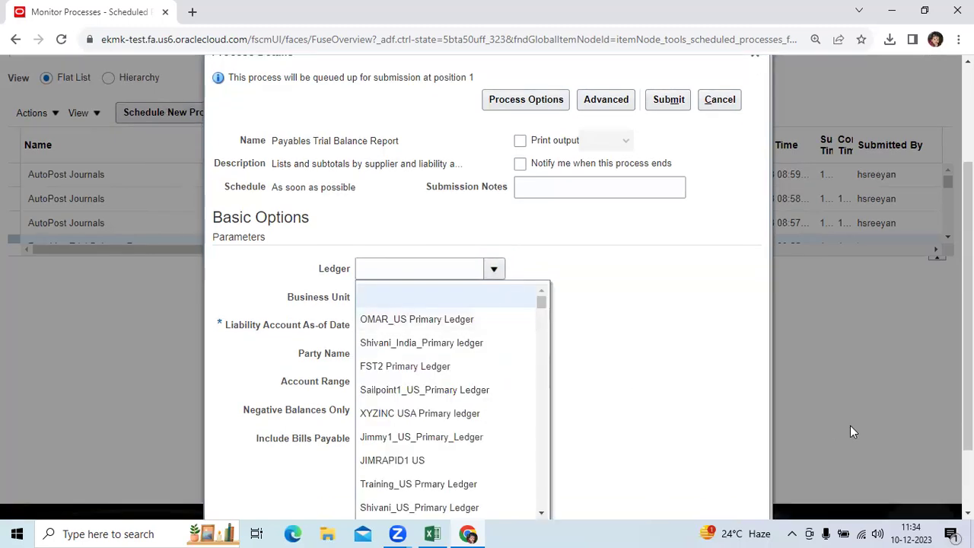
scroll(949, 478, down, 1)
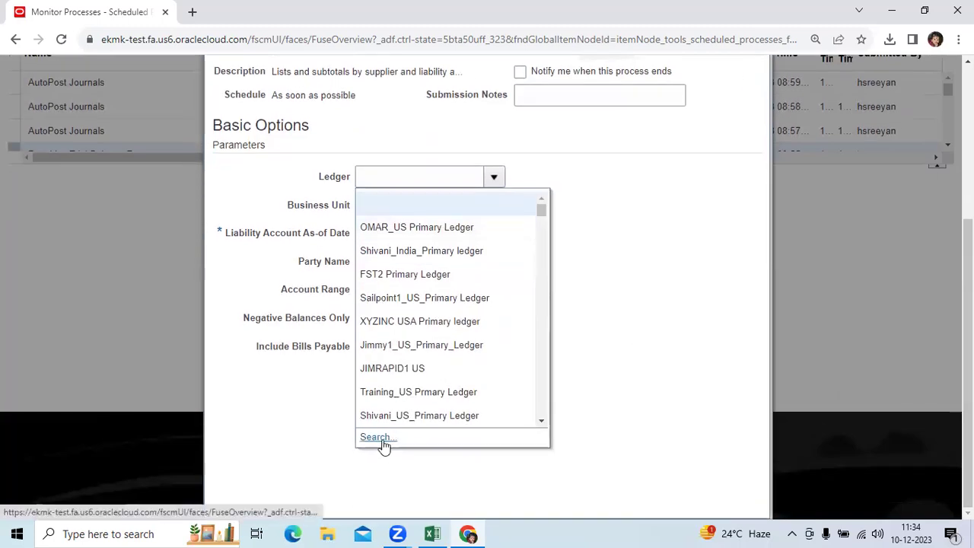
click(380, 440)
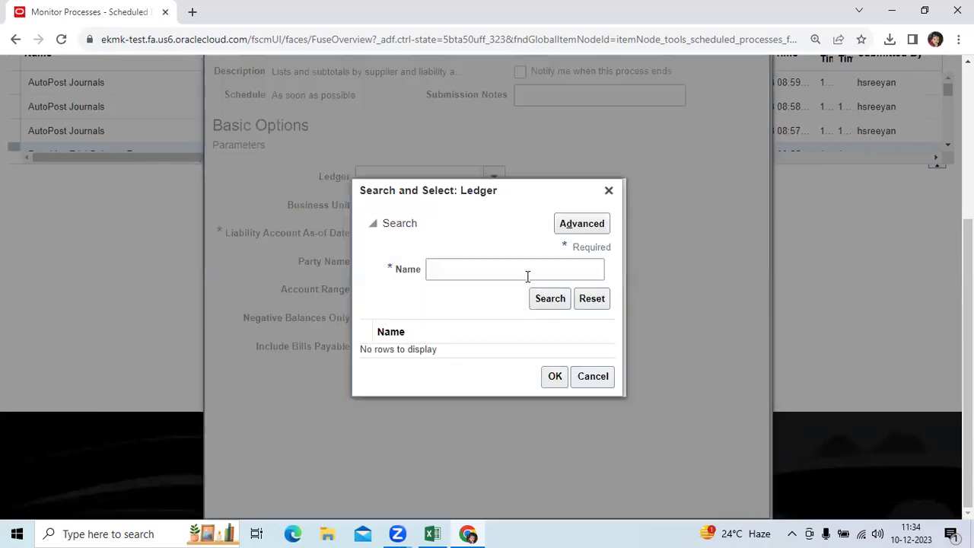
click(528, 275)
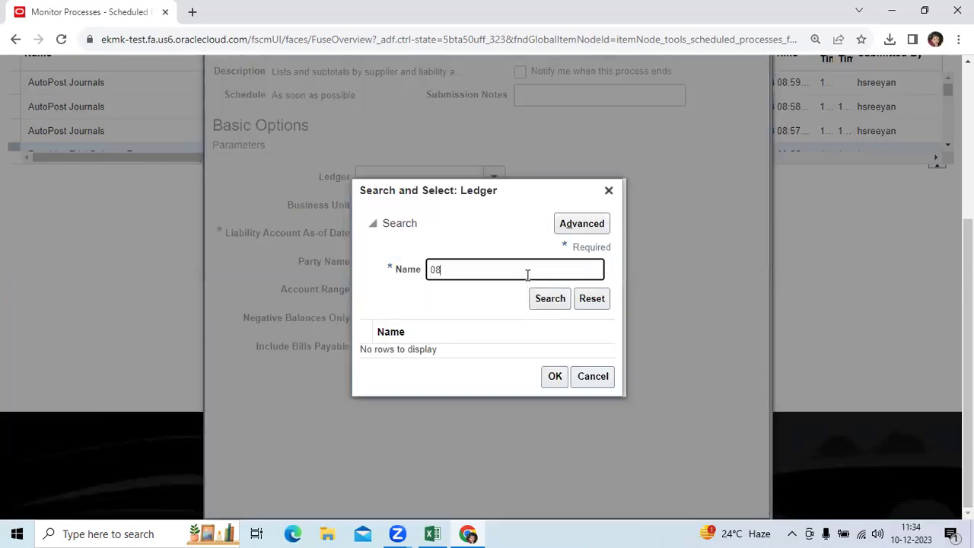
text(08)
key(Return)
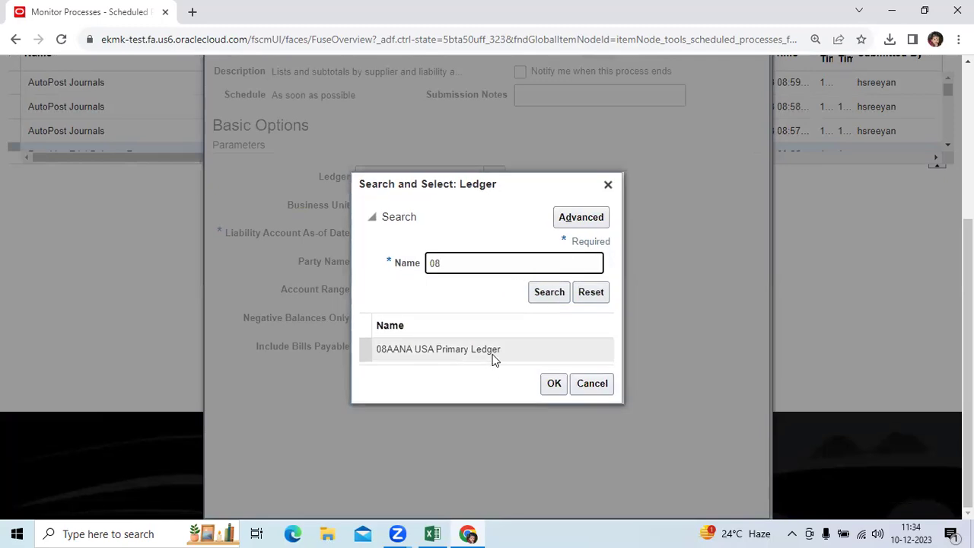
click(472, 352)
click(553, 384)
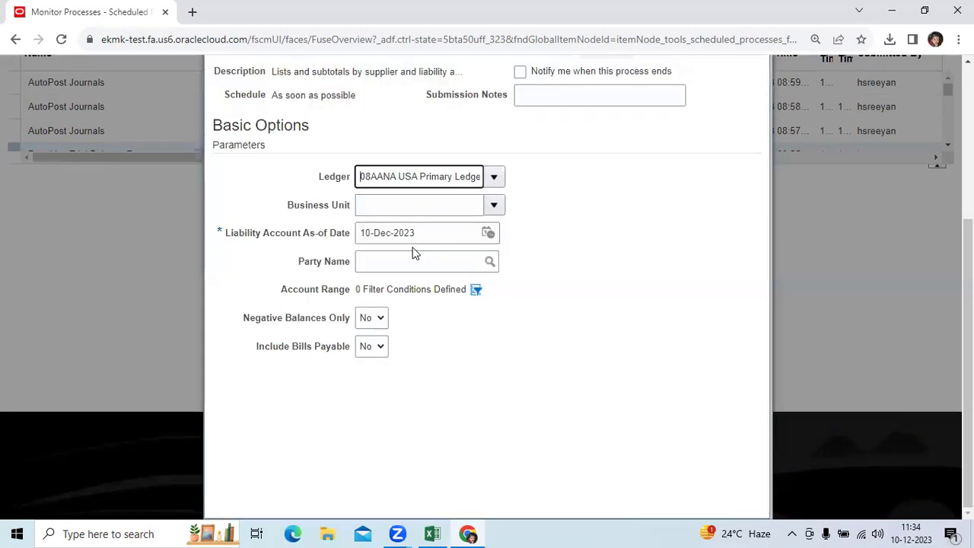
- Set business unit 08AANA NB BU, keeping the 10-Dec-2023 liability as-of date
click(500, 205)
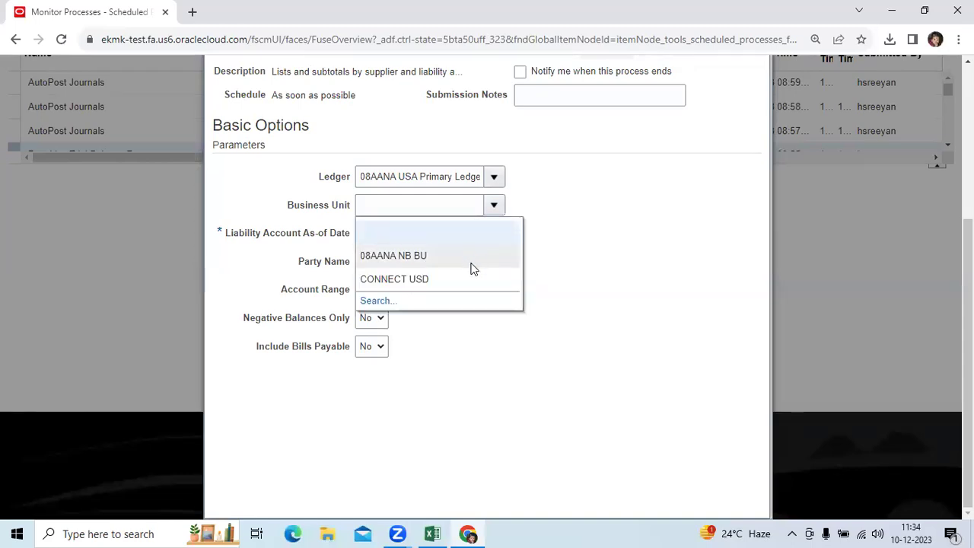
click(472, 260)
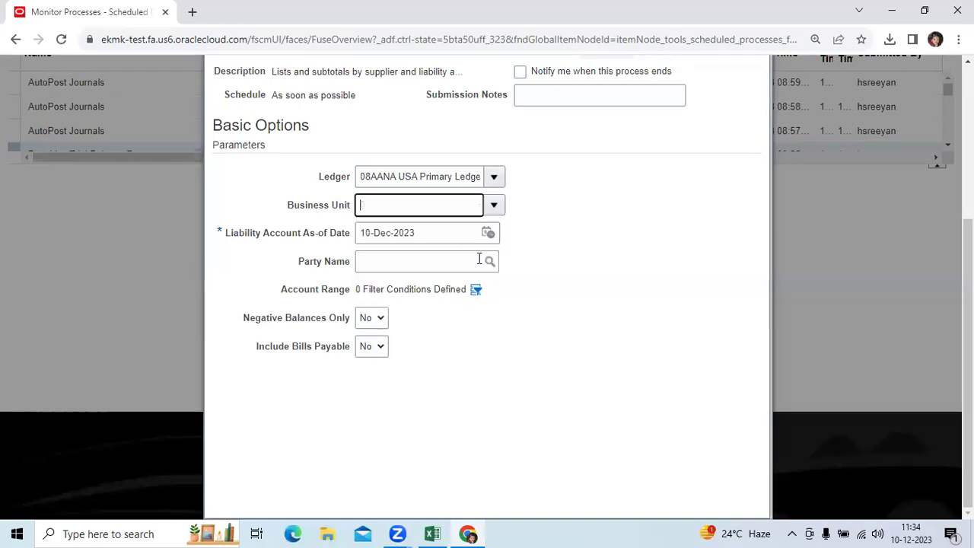
click(425, 233)
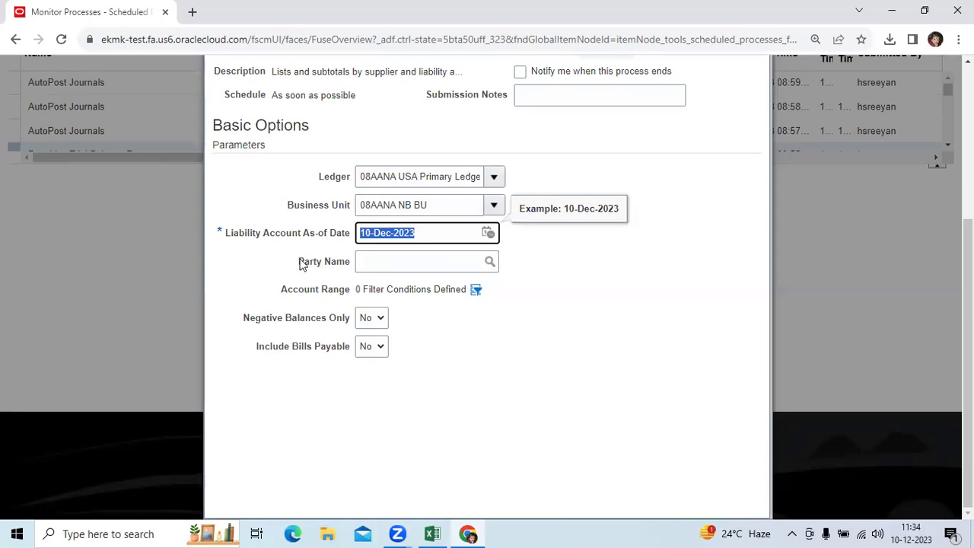
drag(301, 263, 352, 262)
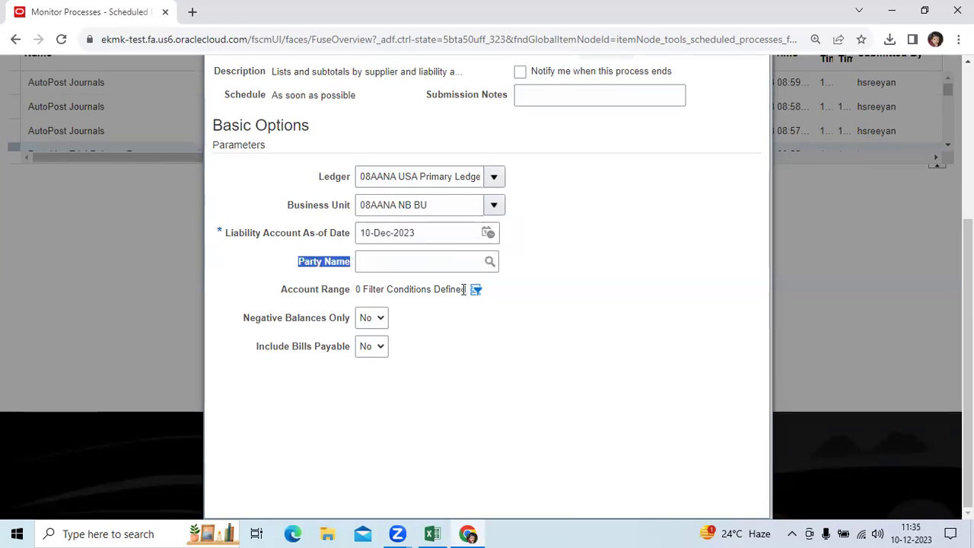
click(475, 290)
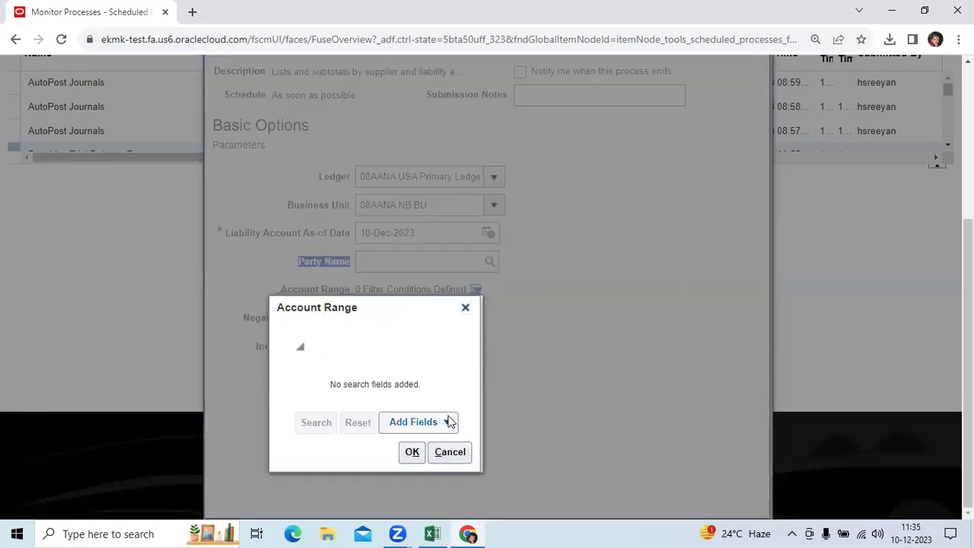
- Add an Account condition with value 22100 Account payables to the account range
click(449, 423)
click(421, 449)
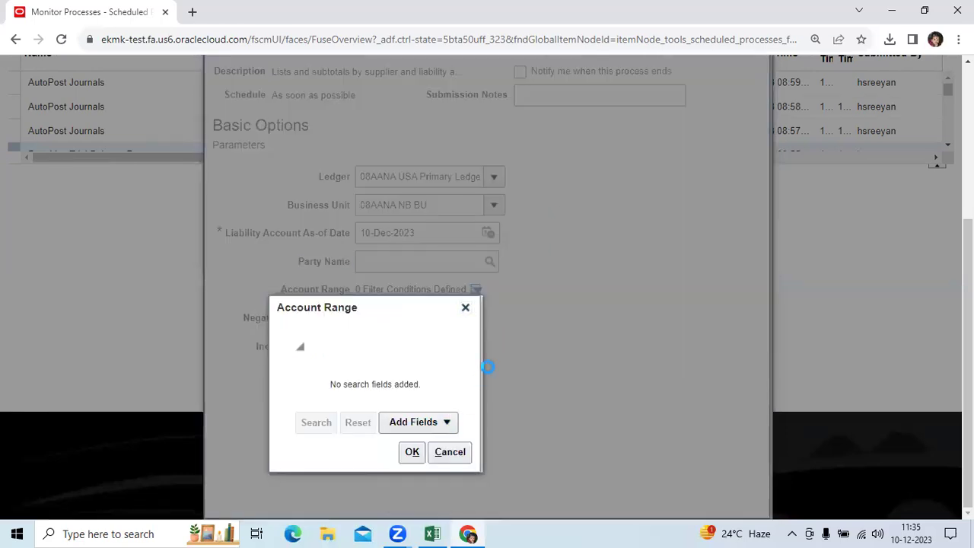
click(421, 376)
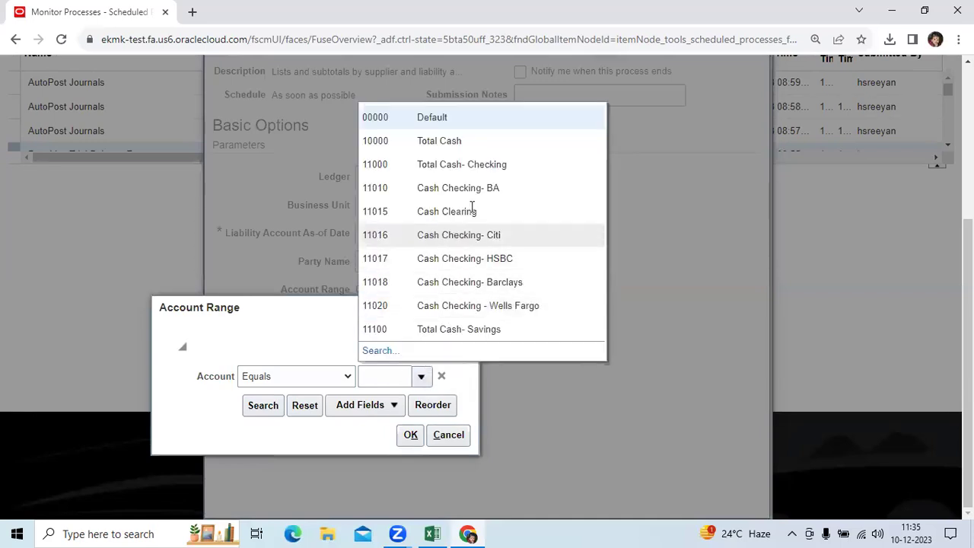
click(381, 350)
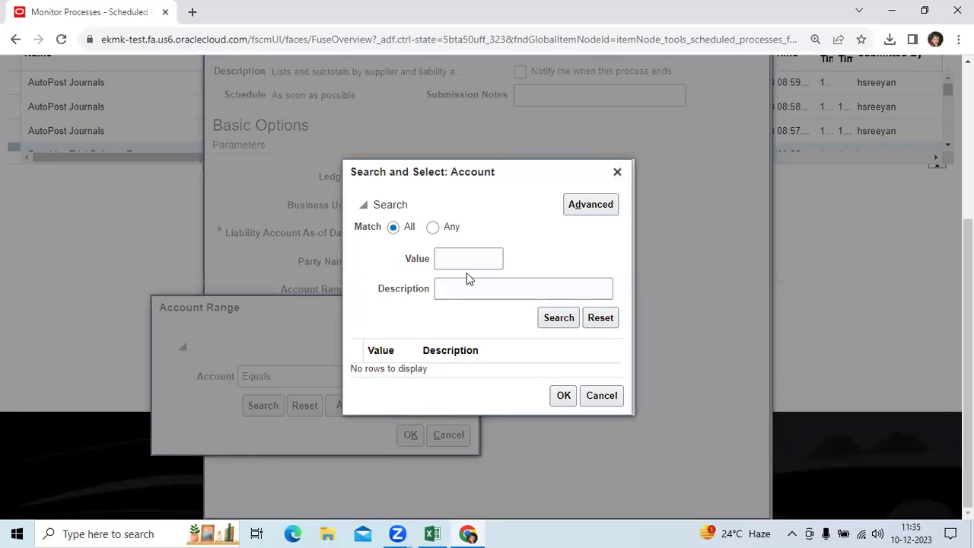
click(463, 260)
text(22)
click(551, 321)
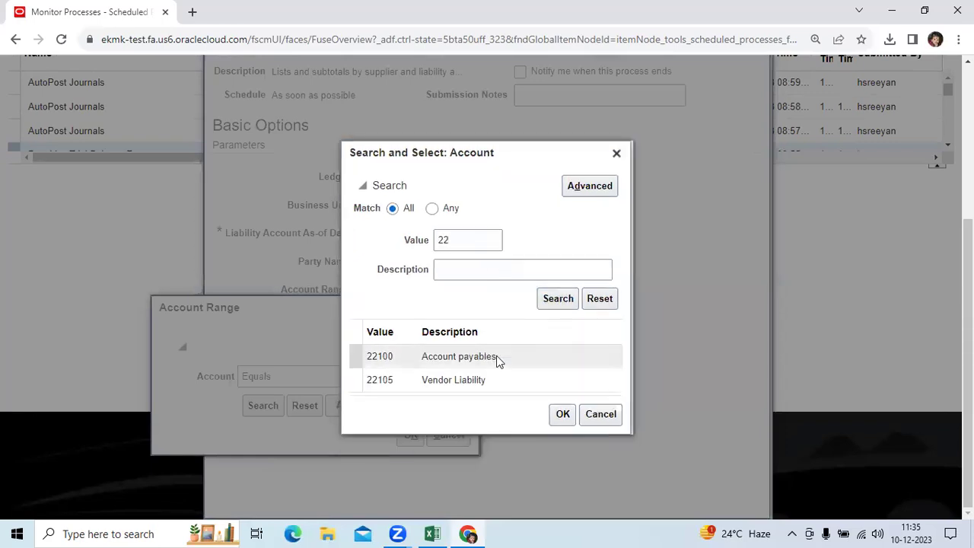
click(499, 363)
click(561, 414)
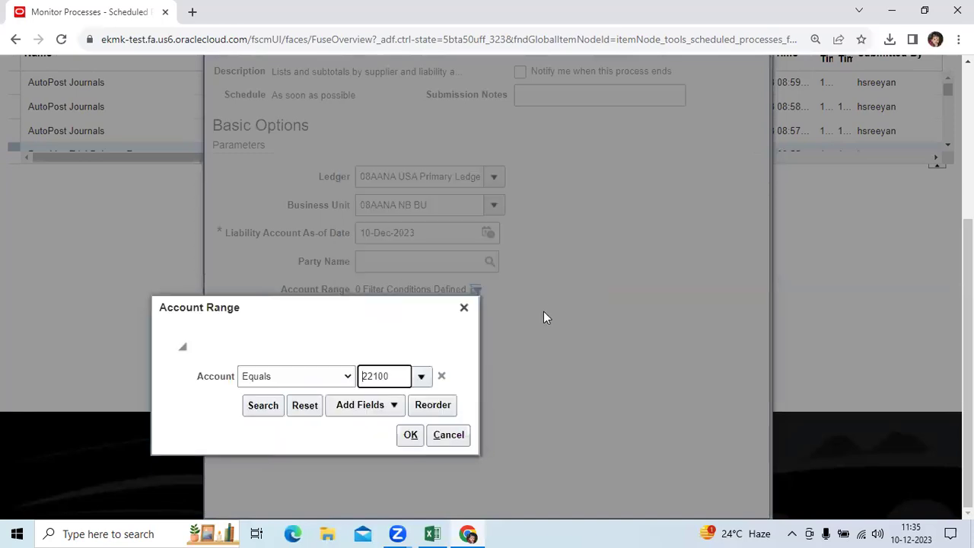
- Apply the account range filter and submit the report
click(411, 435)
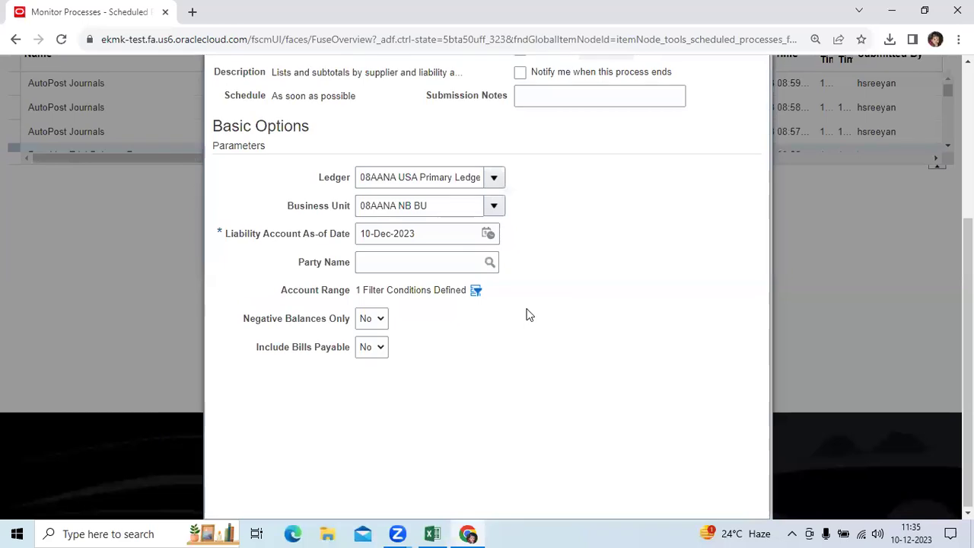
scroll(525, 312, up, 3)
click(663, 229)
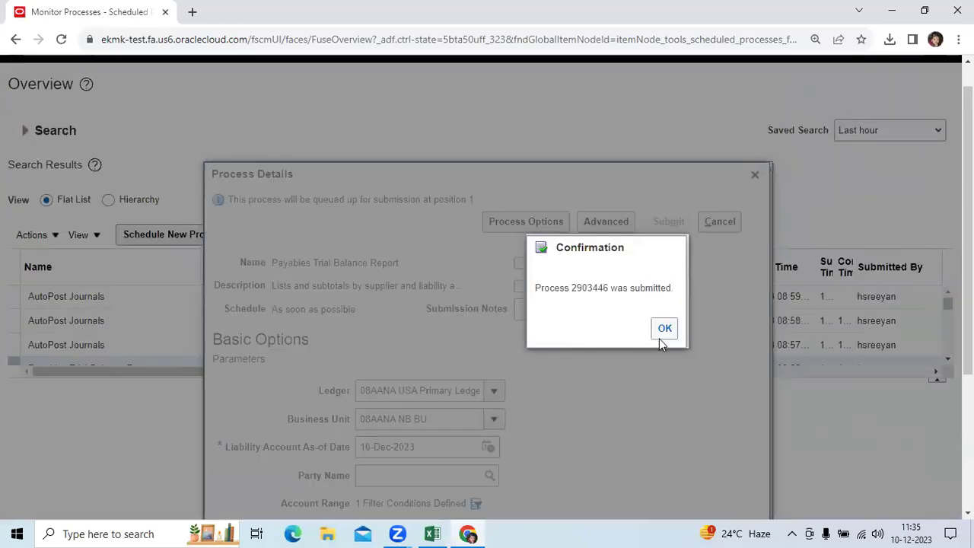
- Confirm submission of process 2903446 and refresh until its status is Succeeded
click(660, 332)
click(612, 236)
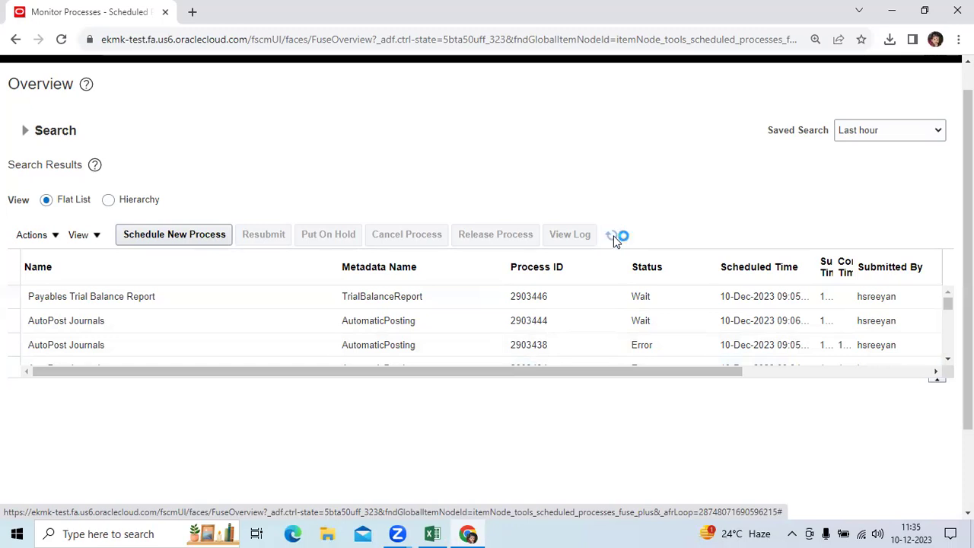
click(613, 236)
click(613, 236)
click(613, 235)
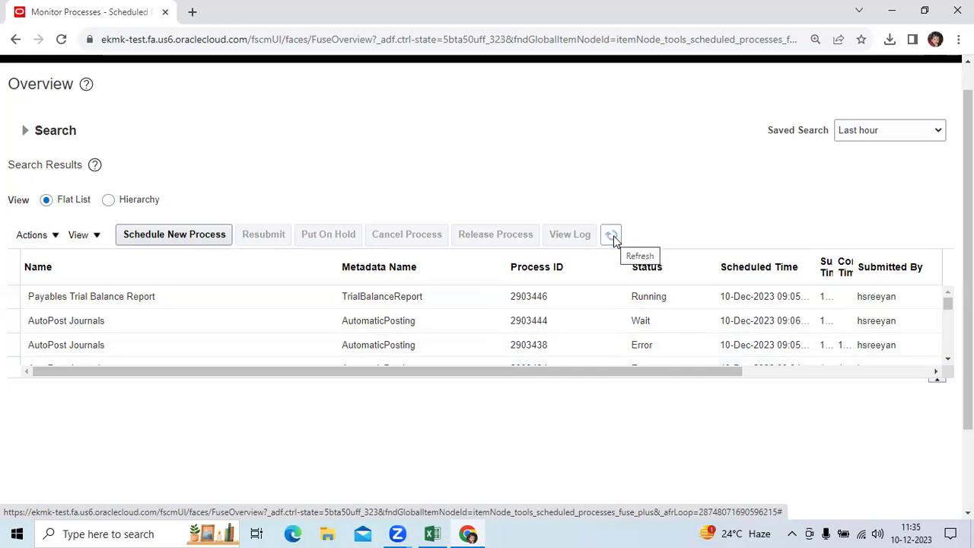
click(614, 237)
click(615, 239)
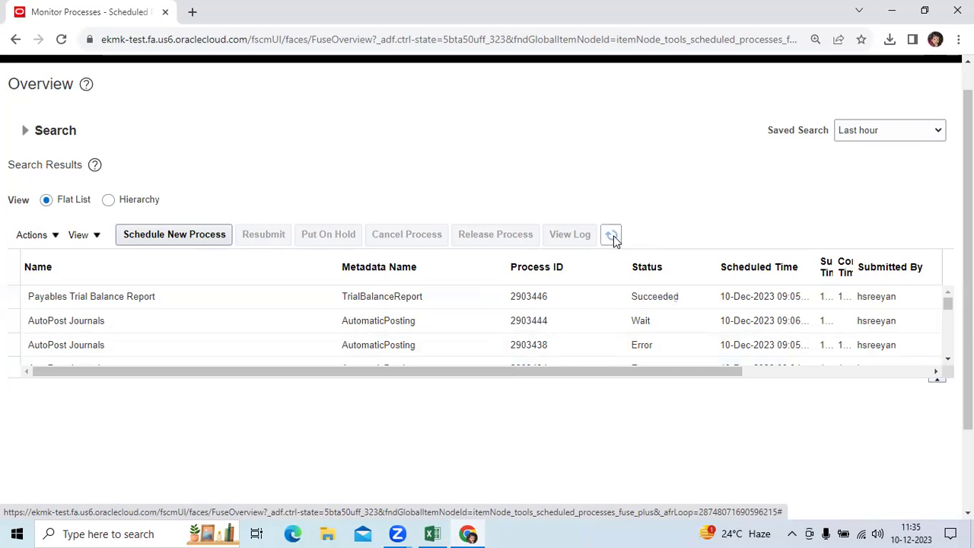
click(554, 306)
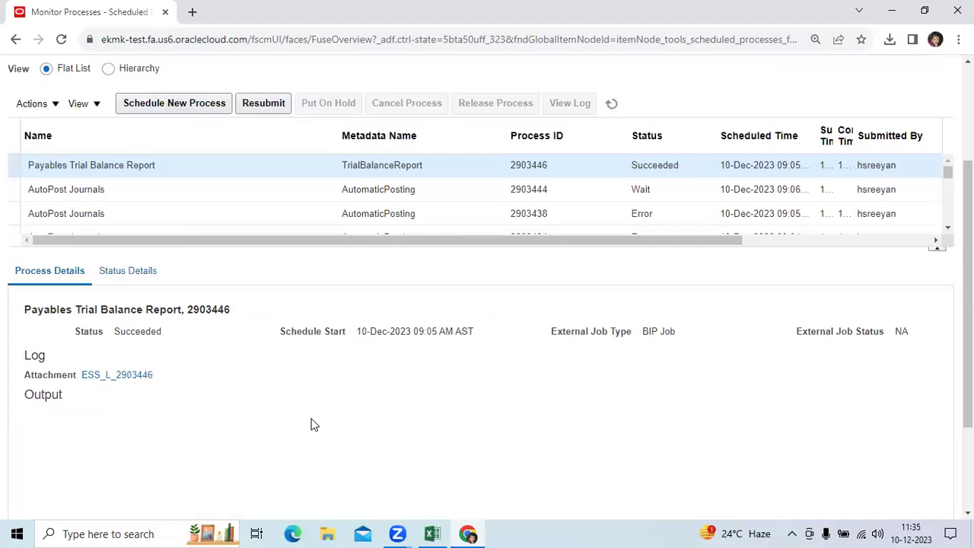
- Export the Payables Trial Balance report output to PDF and open the downloaded file
scroll(310, 415, down, 1)
click(298, 397)
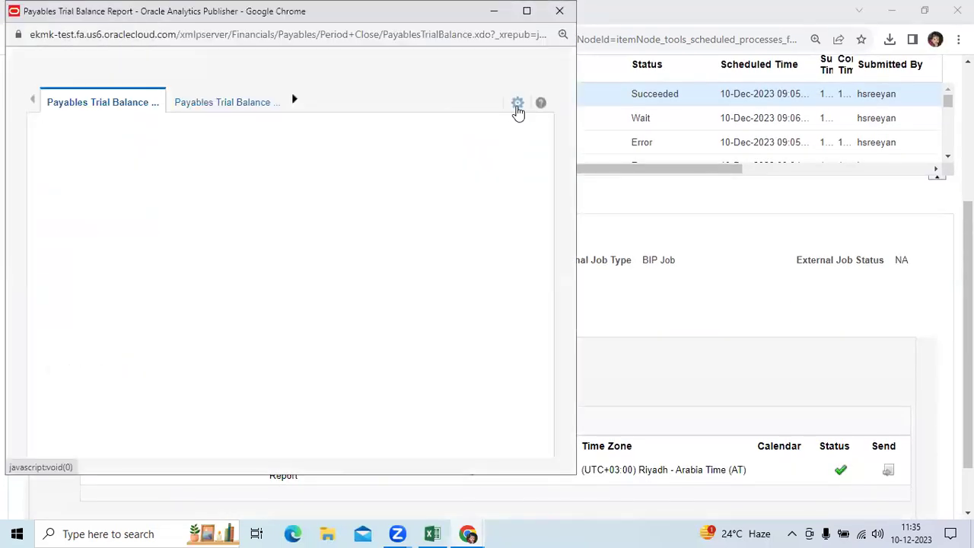
click(517, 104)
mouse_move(486, 132)
click(363, 177)
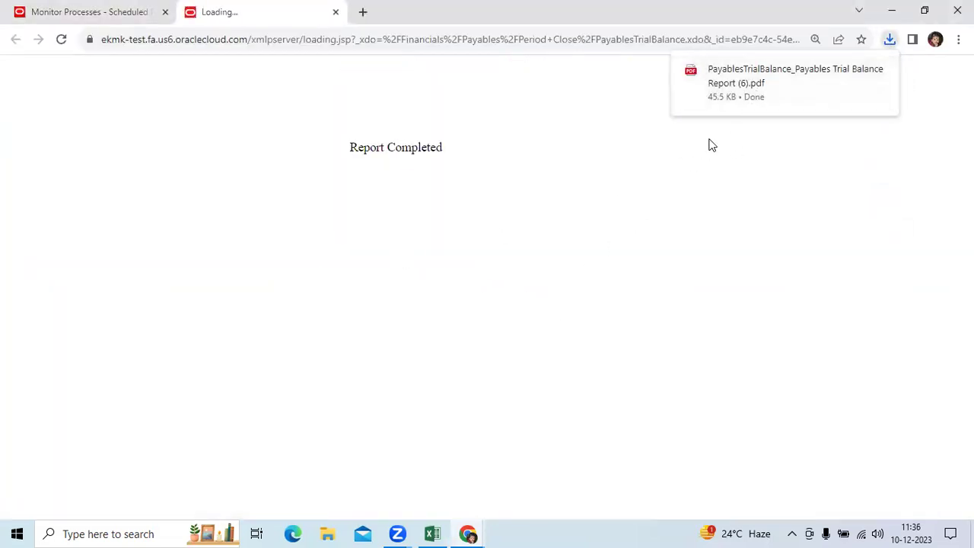
click(766, 96)
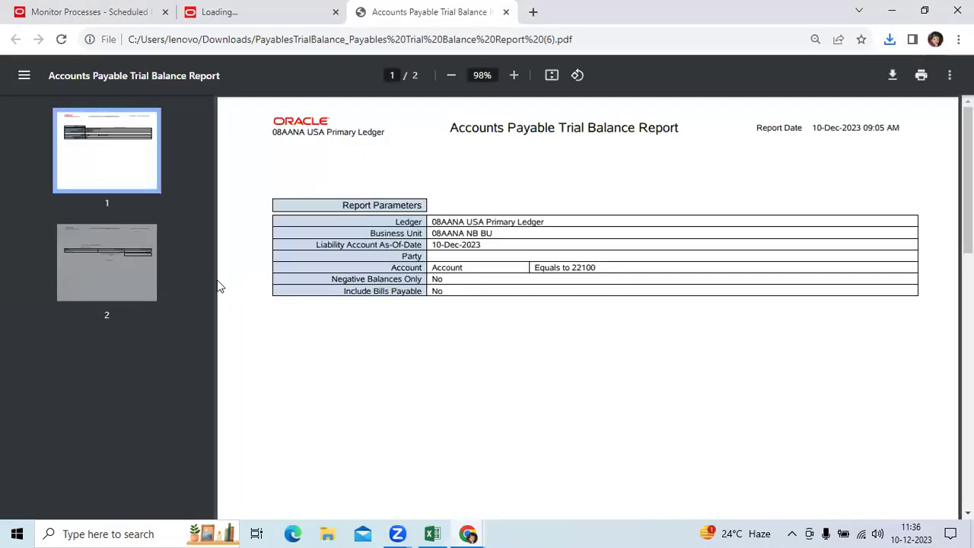
click(111, 266)
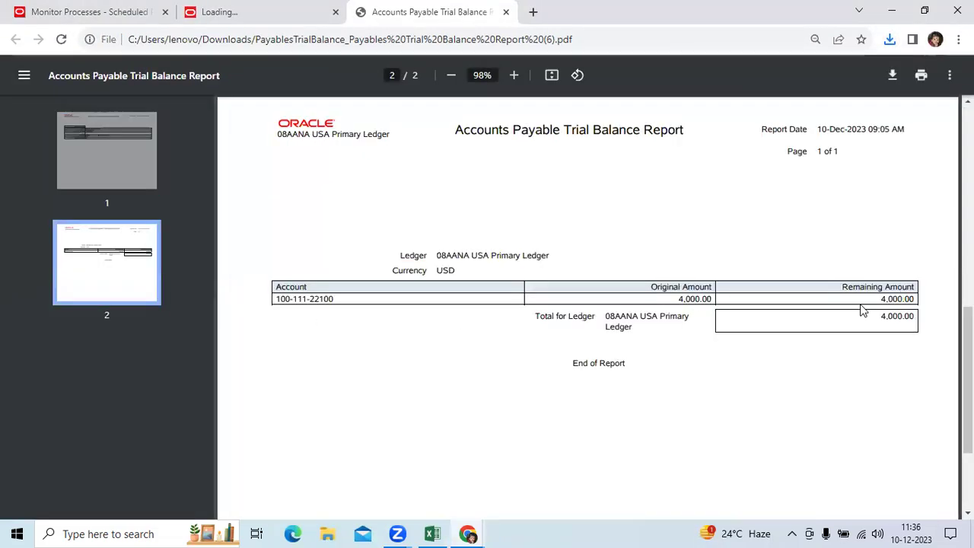
mouse_move(873, 298)
mouse_down()
mouse_move(906, 300)
mouse_move(875, 301)
mouse_up()
click(912, 299)
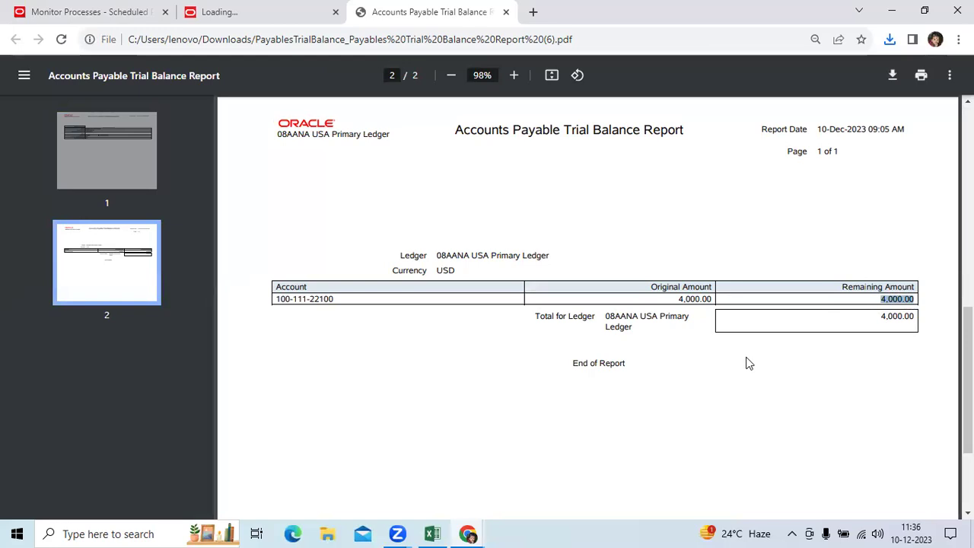
click(137, 12)
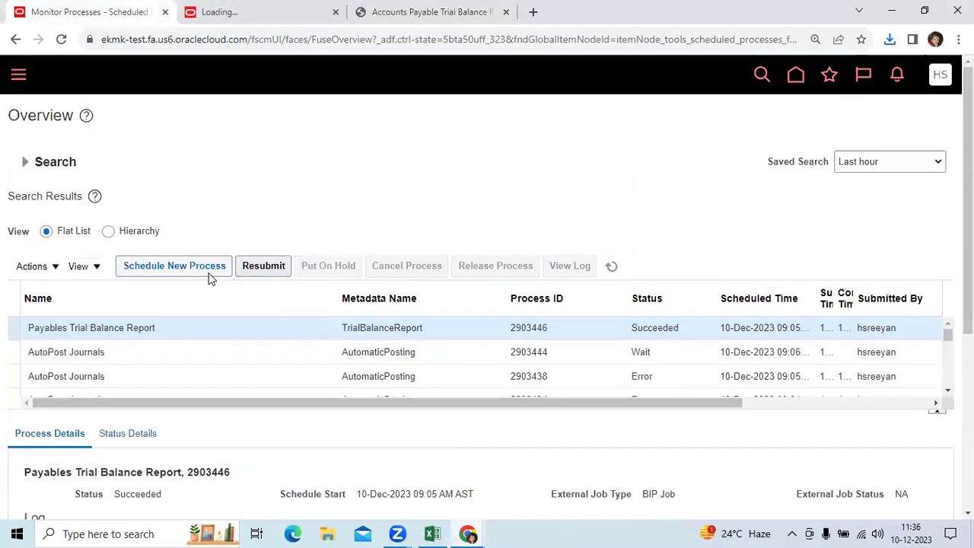
- Search process names for 'Trial' and select Trial Balance Report to open its Mar-24 parameters
click(197, 272)
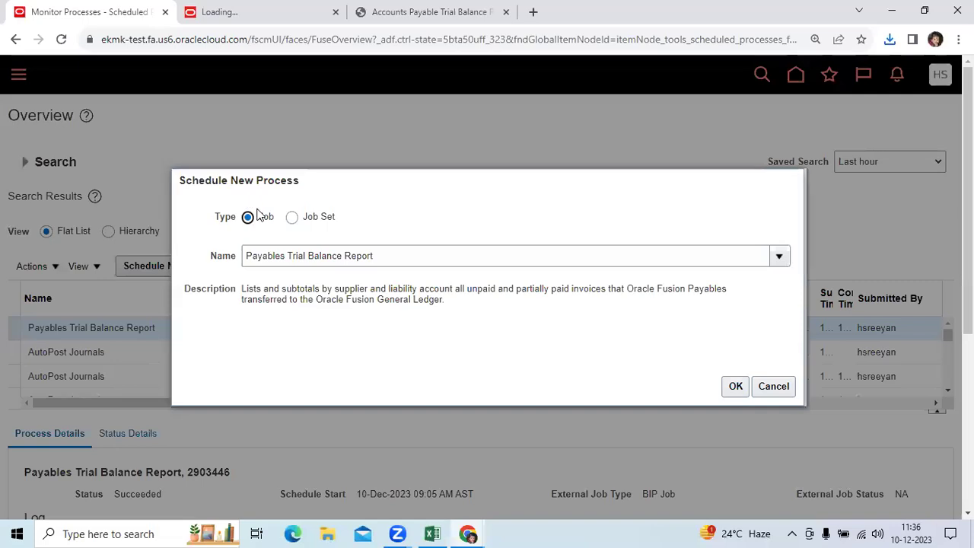
click(778, 255)
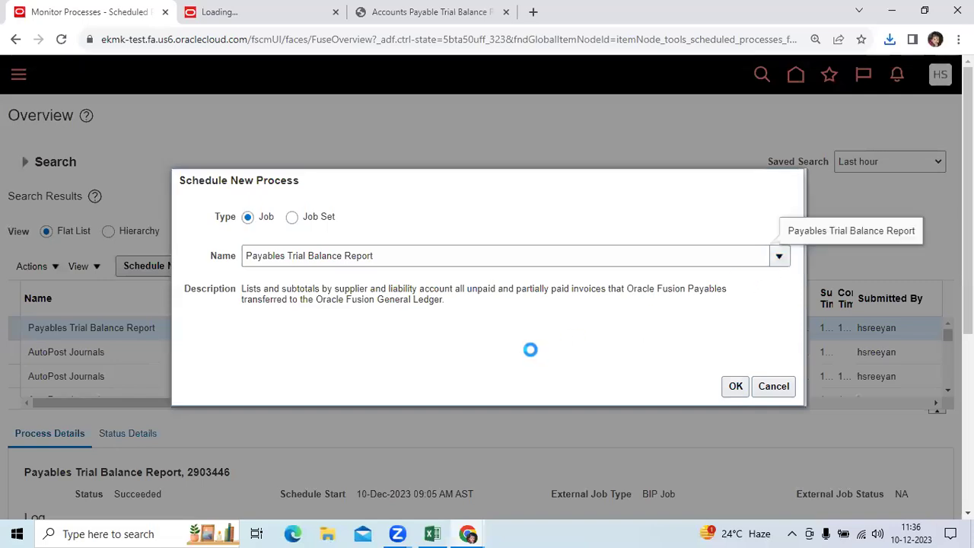
scroll(545, 414, down, 1)
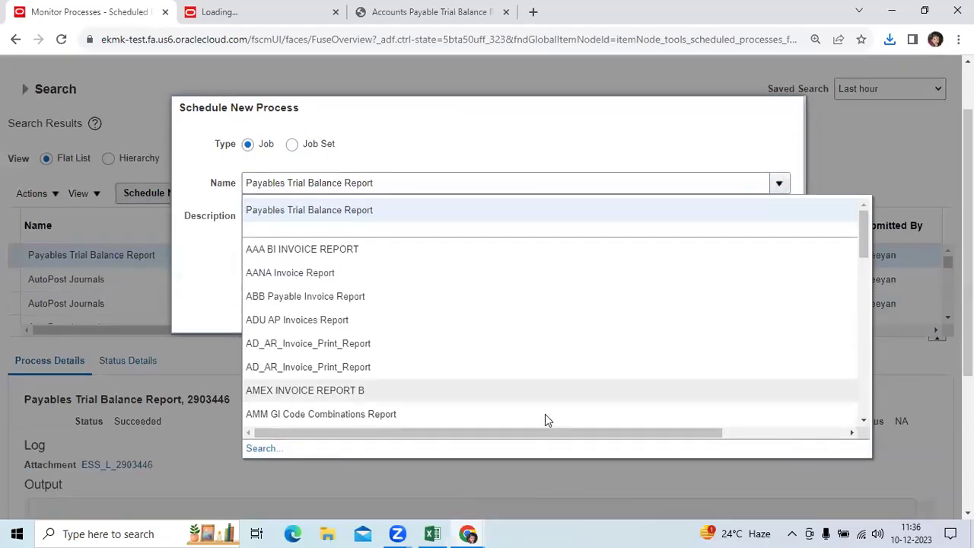
click(271, 454)
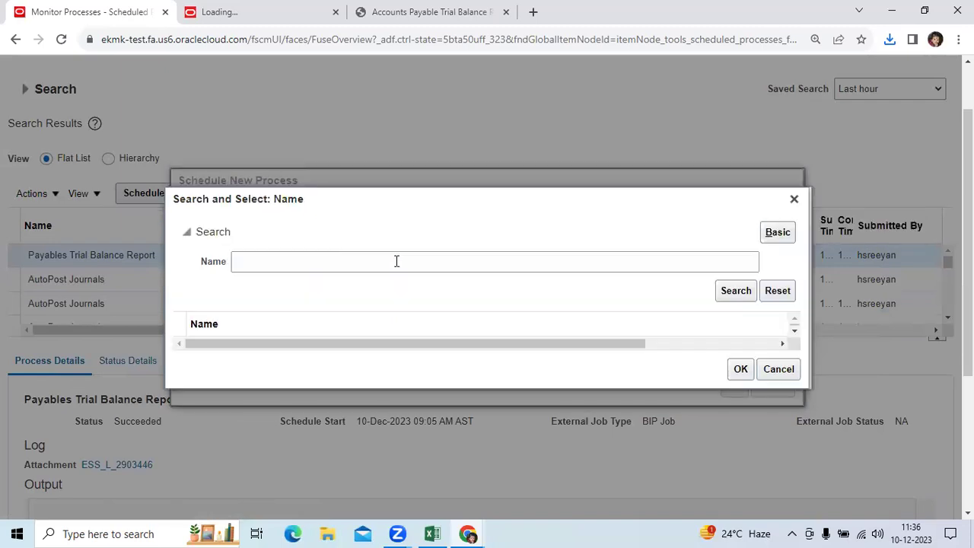
click(396, 261)
text(Trial)
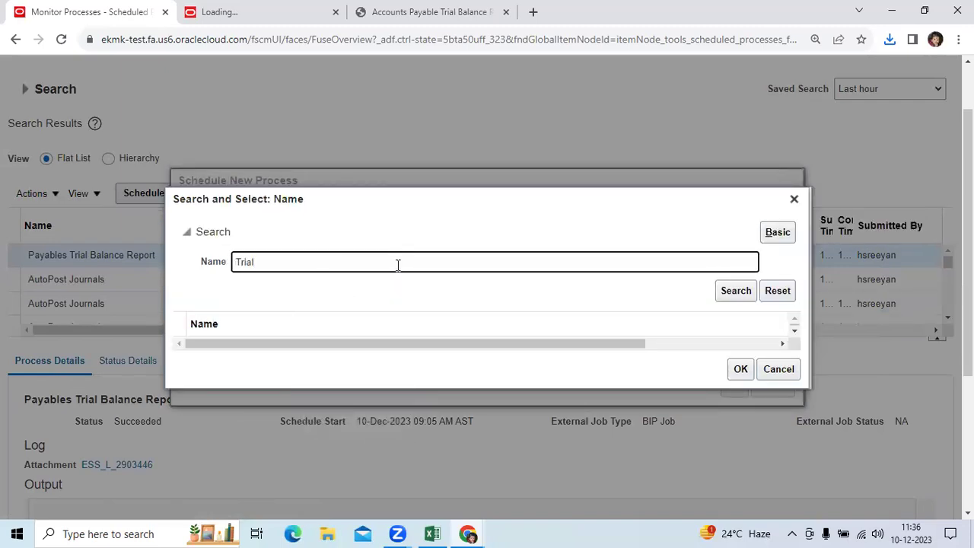
key(Return)
click(305, 384)
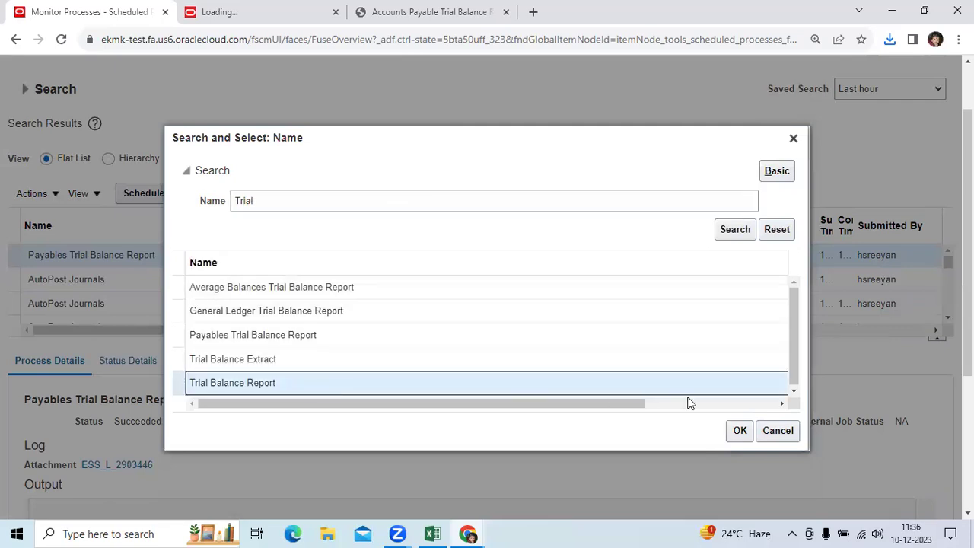
click(740, 432)
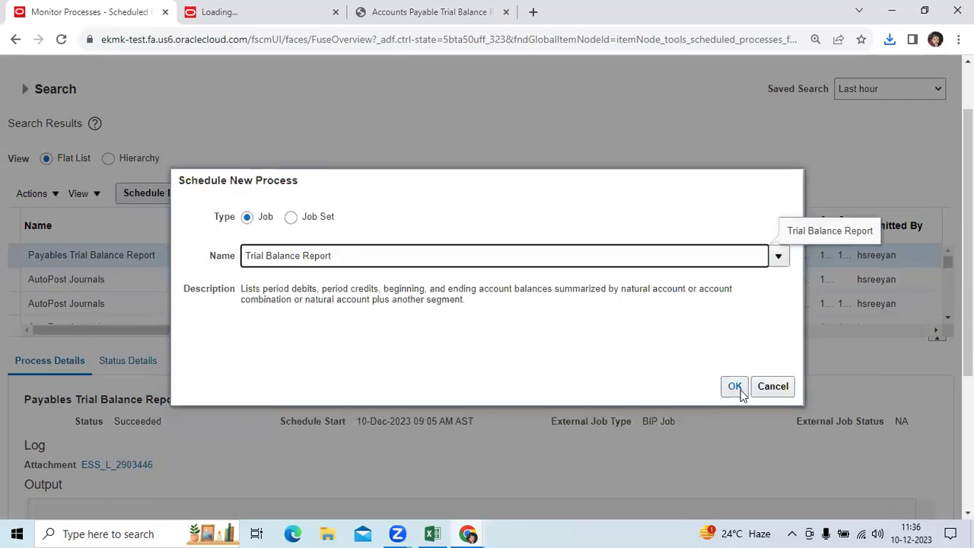
click(738, 389)
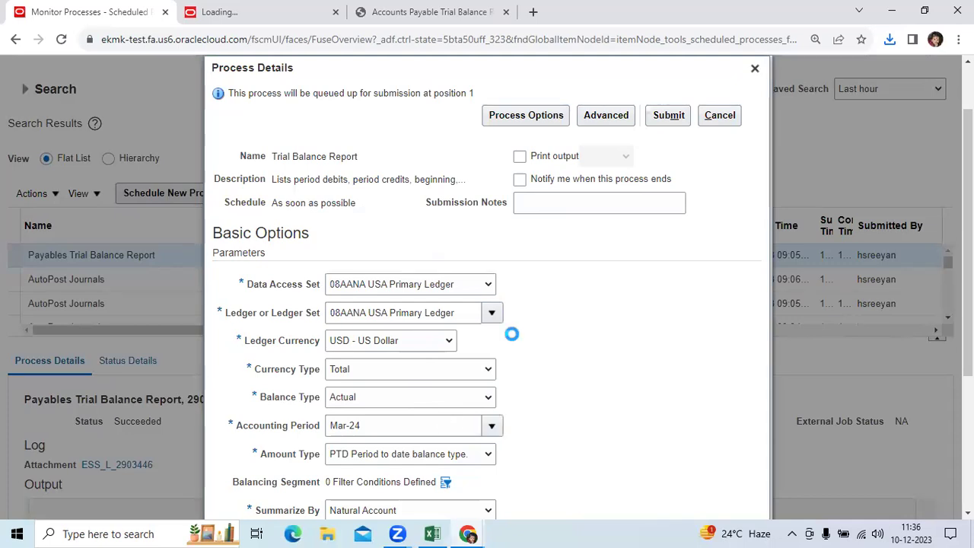
- Submit the Trial Balance Report for accounting period Dec-23 and refresh the process list
key(Escape)
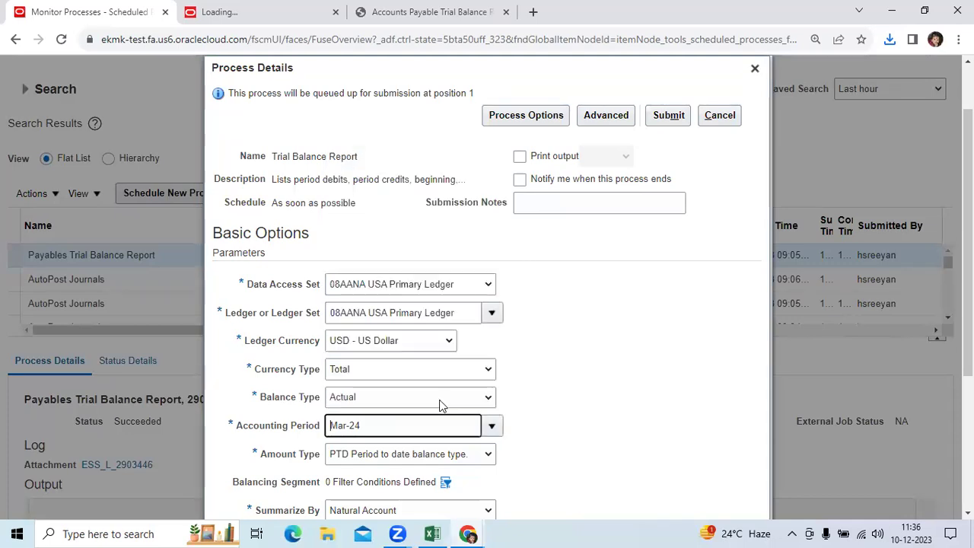
scroll(440, 331, down, 2)
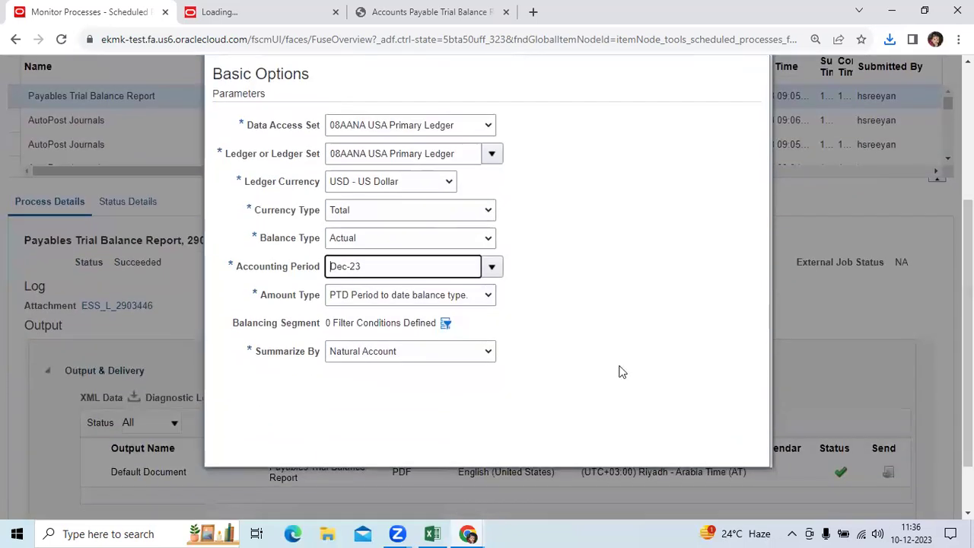
drag(231, 323, 329, 326)
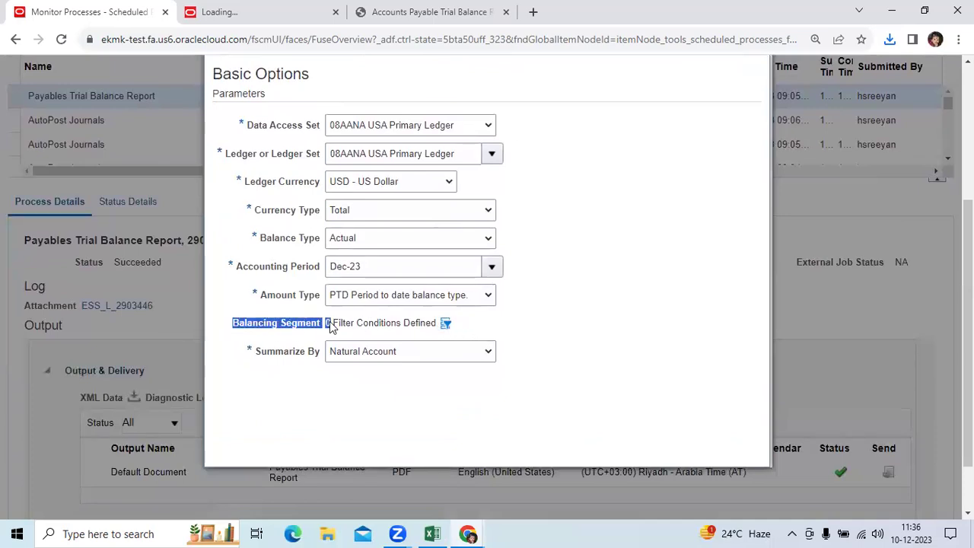
scroll(597, 368, up, 3)
click(669, 169)
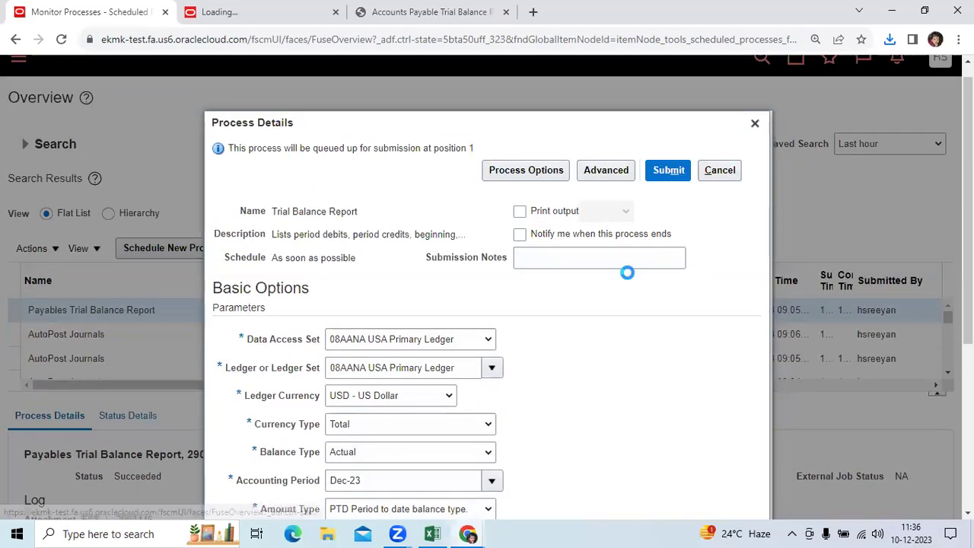
click(652, 278)
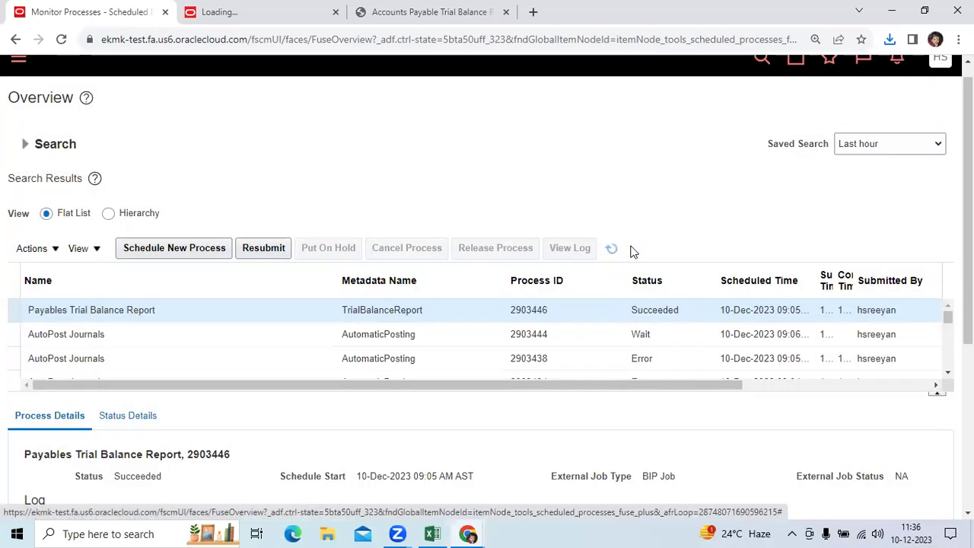
click(612, 248)
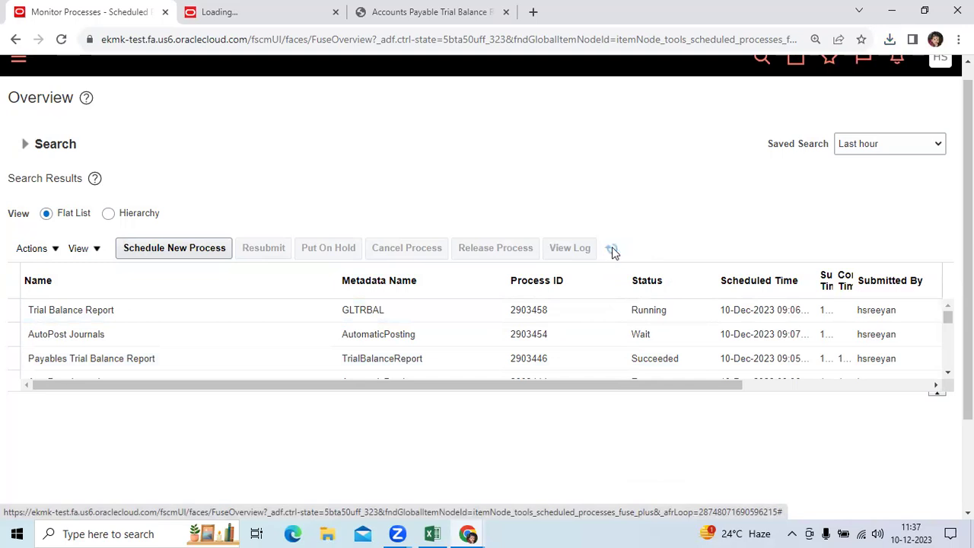
- Republish the succeeded Trial Balance Report run 2903458 and export its output as PDF
click(466, 310)
scroll(375, 434, down, 2)
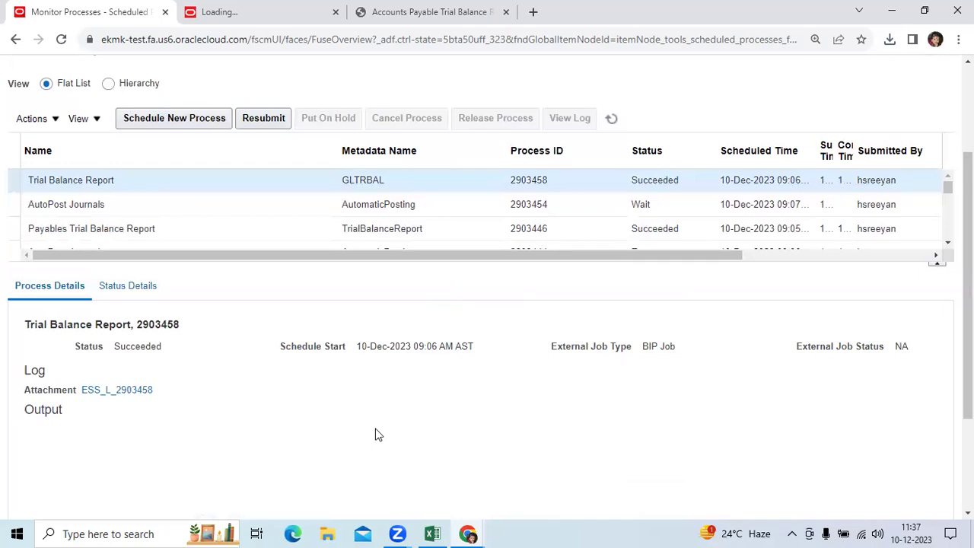
scroll(215, 435, down, 1)
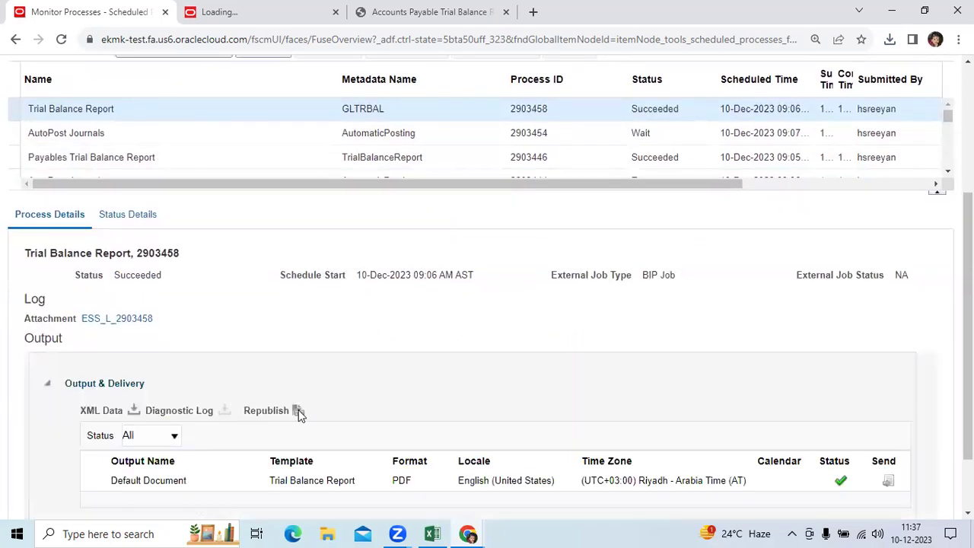
click(297, 411)
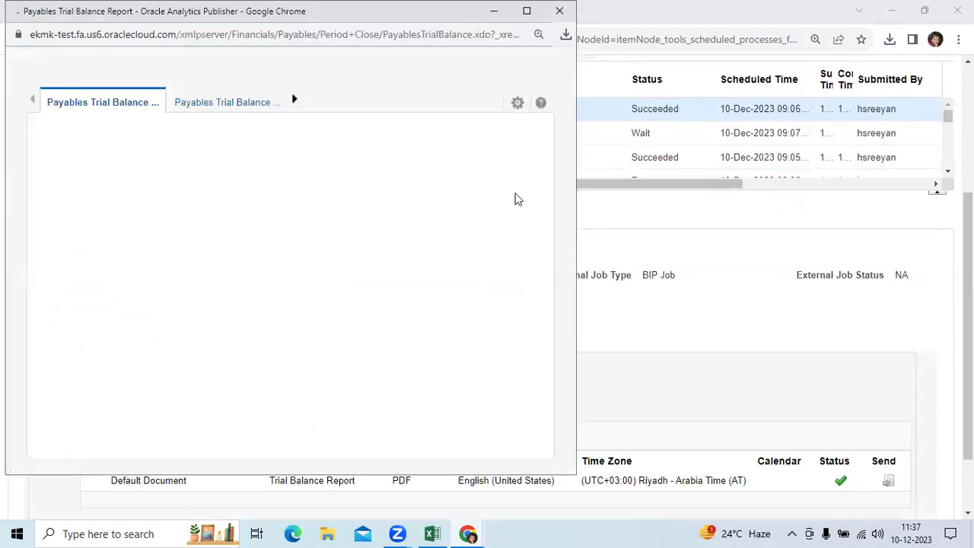
click(517, 103)
mouse_move(480, 124)
click(341, 178)
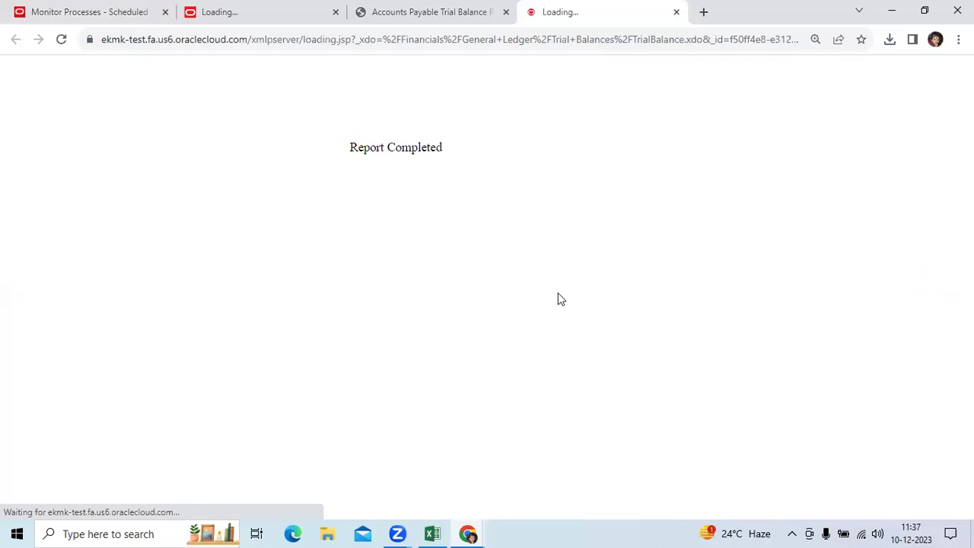
- Open the Trial Balance PDF at page 2, then highlight 22100 in the Payables Trial Balance
click(780, 89)
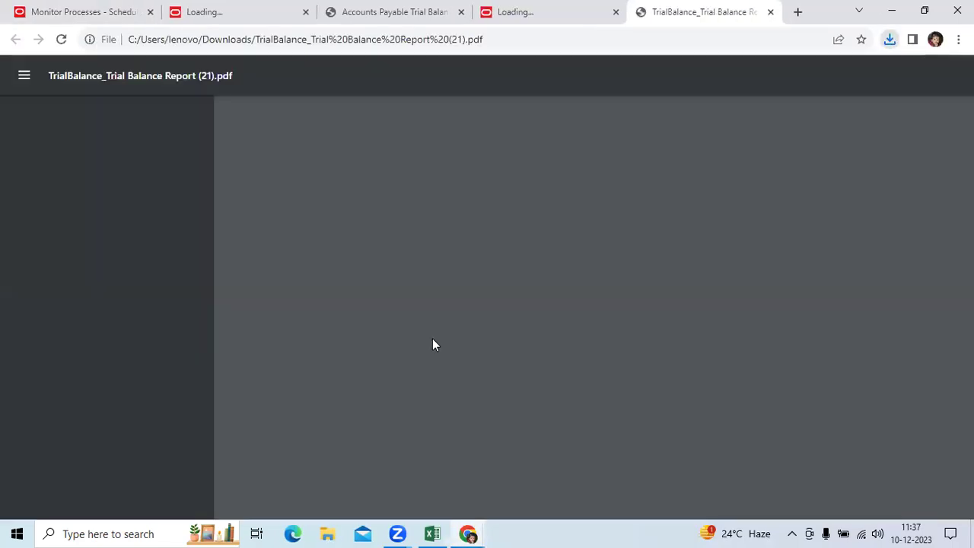
click(152, 258)
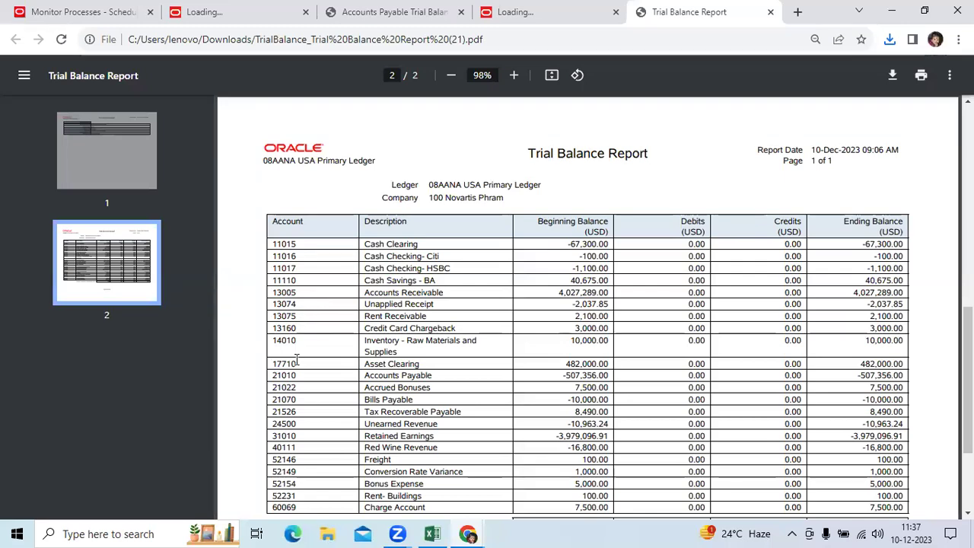
scroll(297, 360, down, 1)
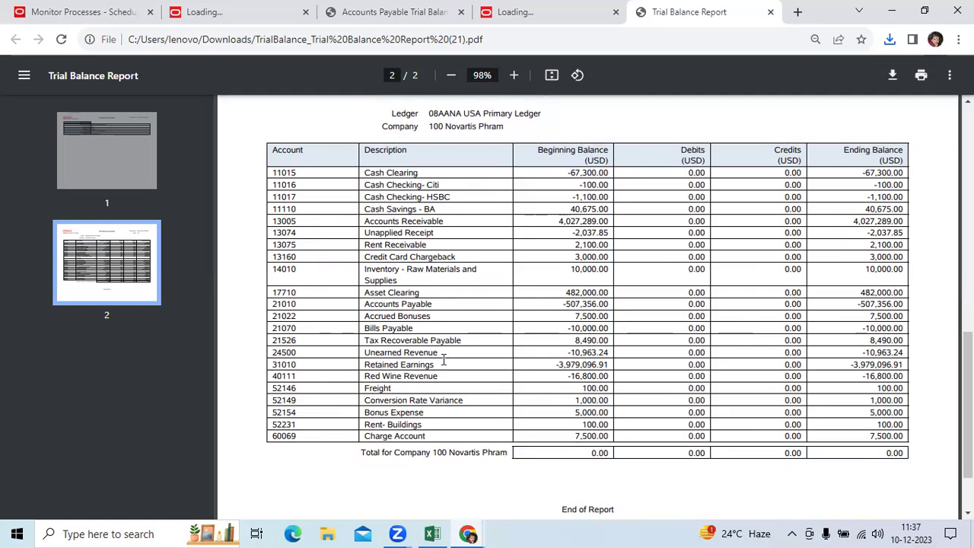
click(569, 13)
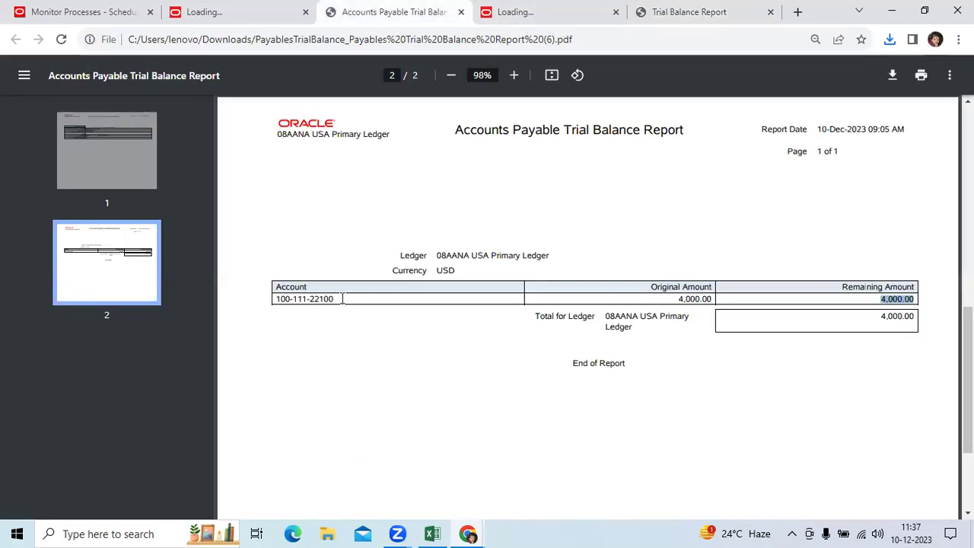
drag(343, 299, 314, 295)
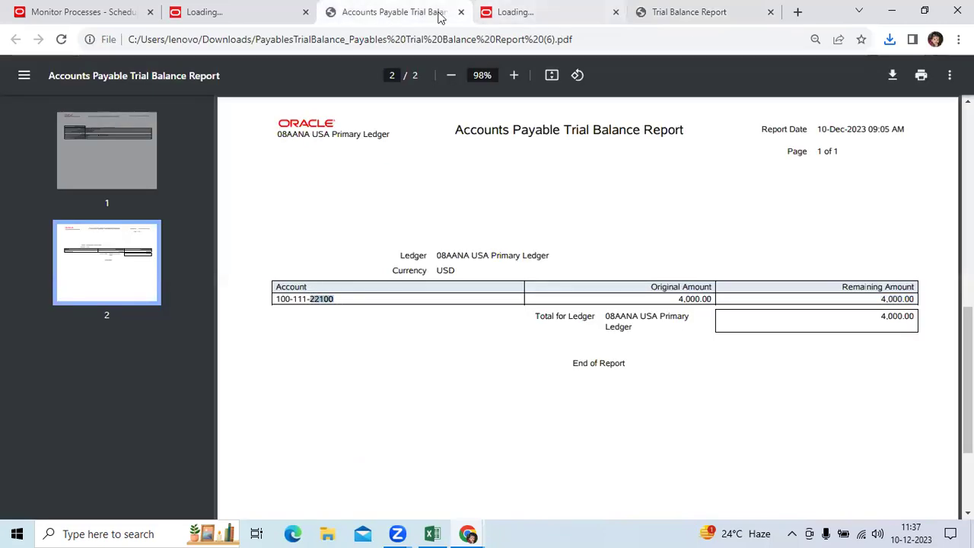
- Review page 2 of the Trial Balance Report, where Company 100 totals show 0.00
click(533, 11)
click(689, 11)
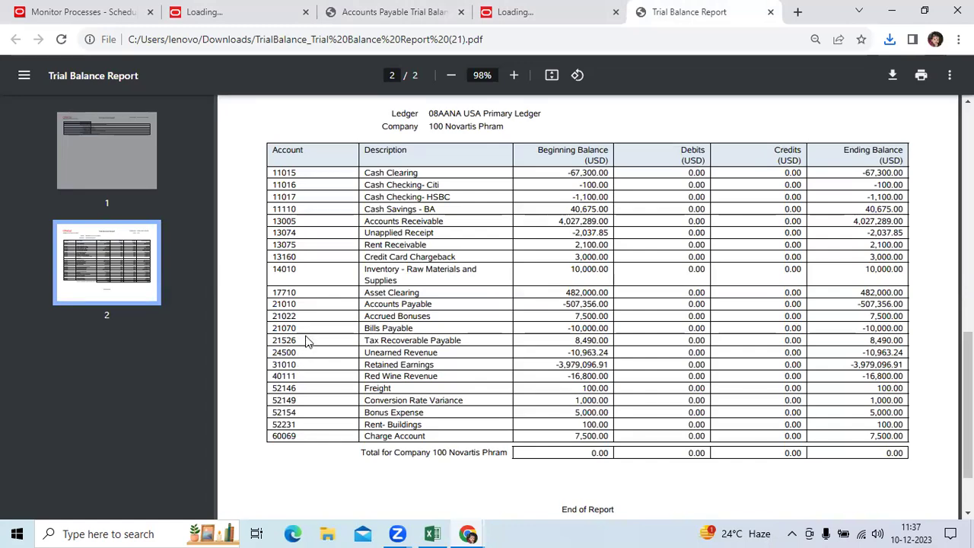
click(148, 293)
scroll(551, 373, down, 3)
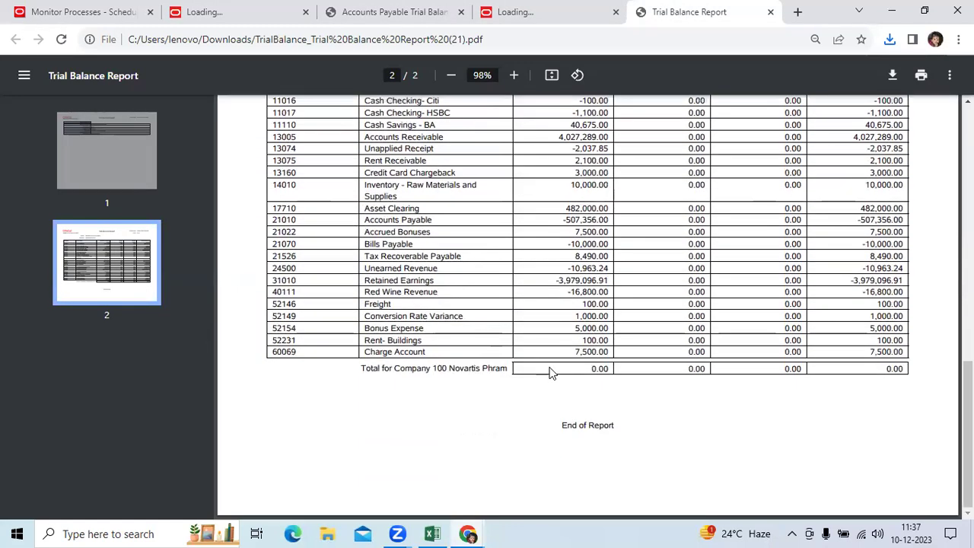
scroll(552, 373, up, 4)
scroll(551, 373, down, 2)
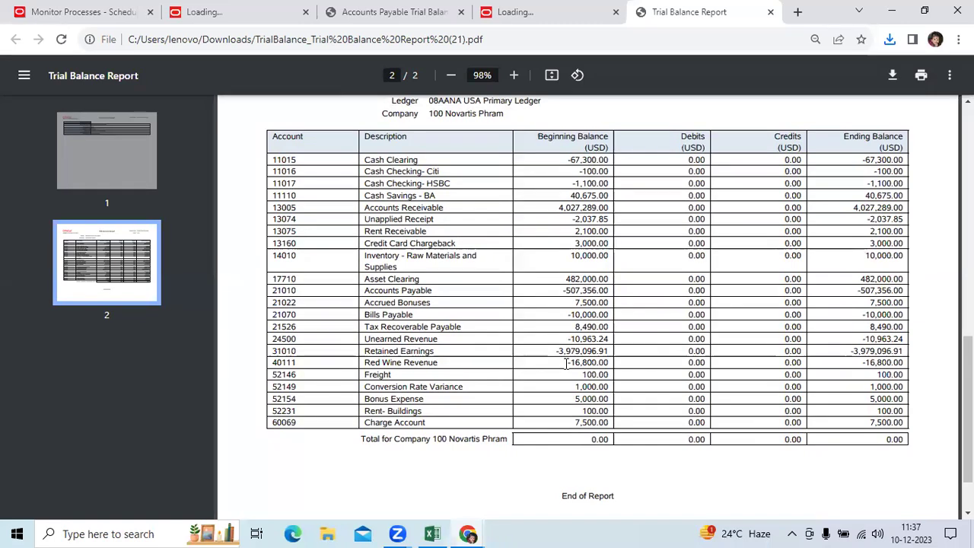
click(245, 10)
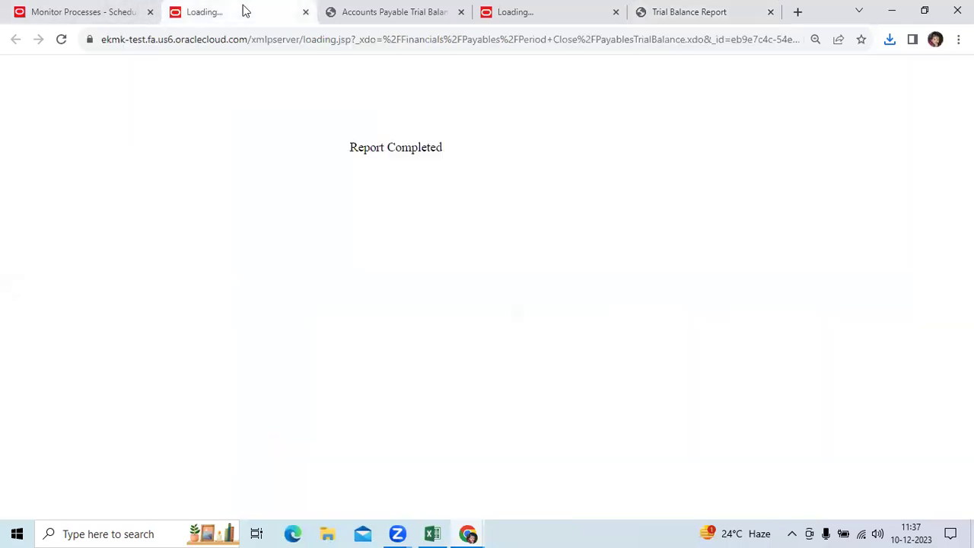
- Close both leftover 'Report Completed' loading tabs, returning to the Trial Balance Report PDF
click(424, 11)
click(532, 10)
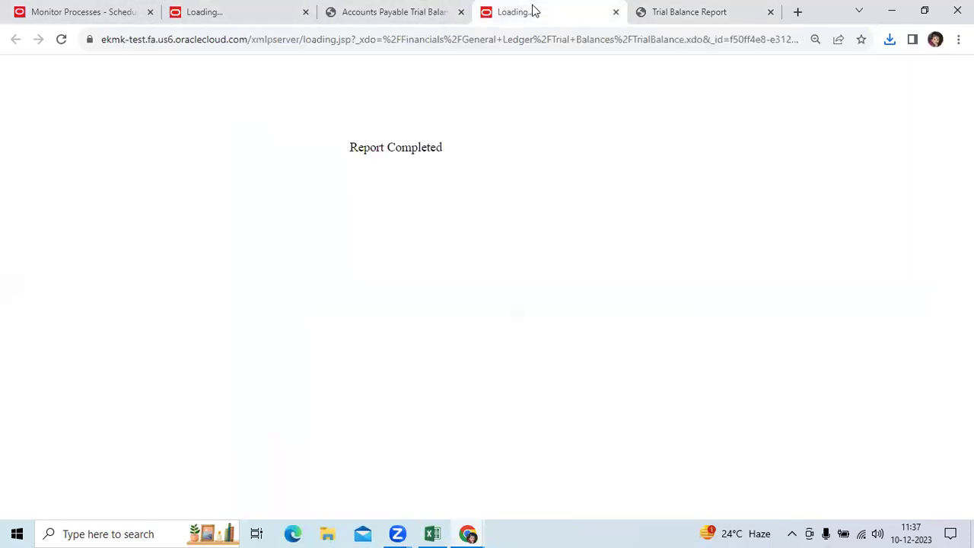
click(615, 11)
click(313, 12)
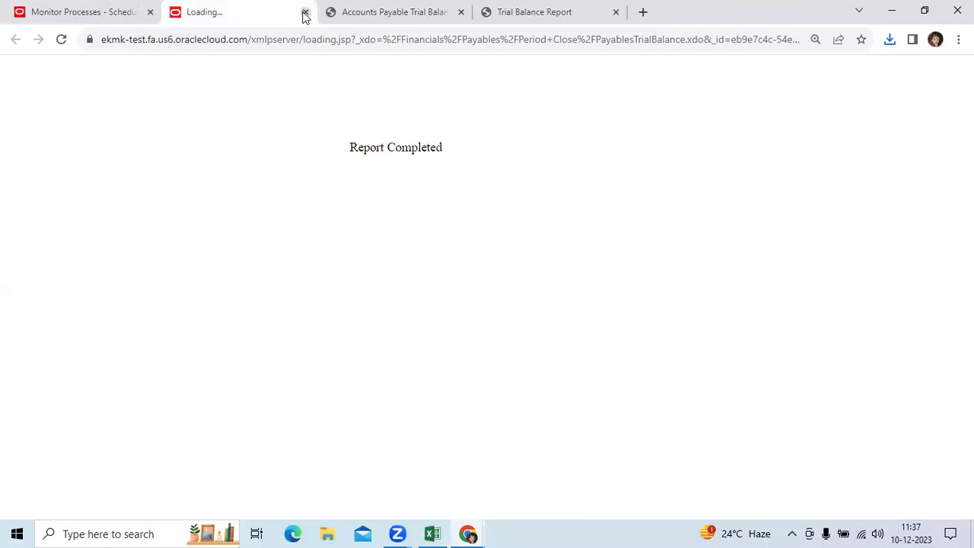
click(305, 12)
click(403, 13)
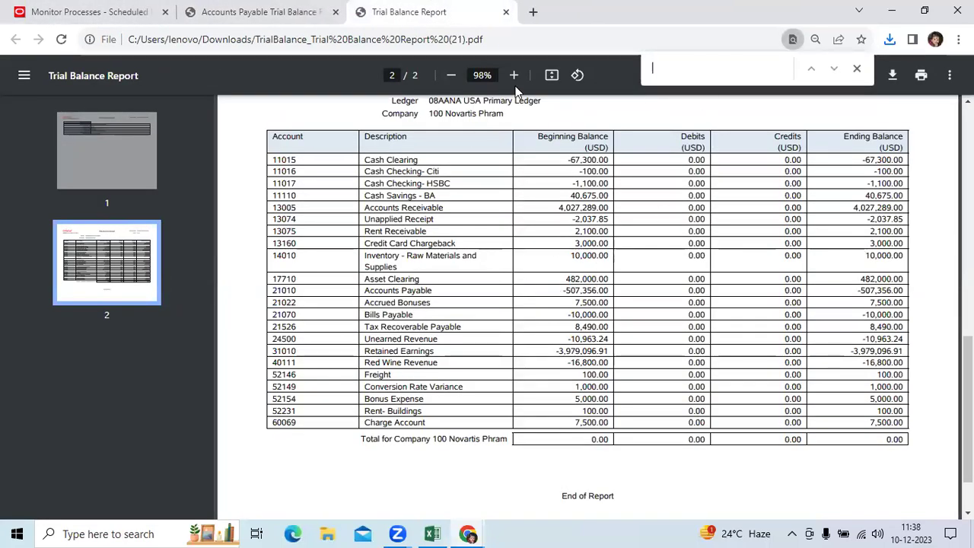
- Search the GL Trial Balance PDF for 22100, finding 0 results, and scan the report
click(297, 14)
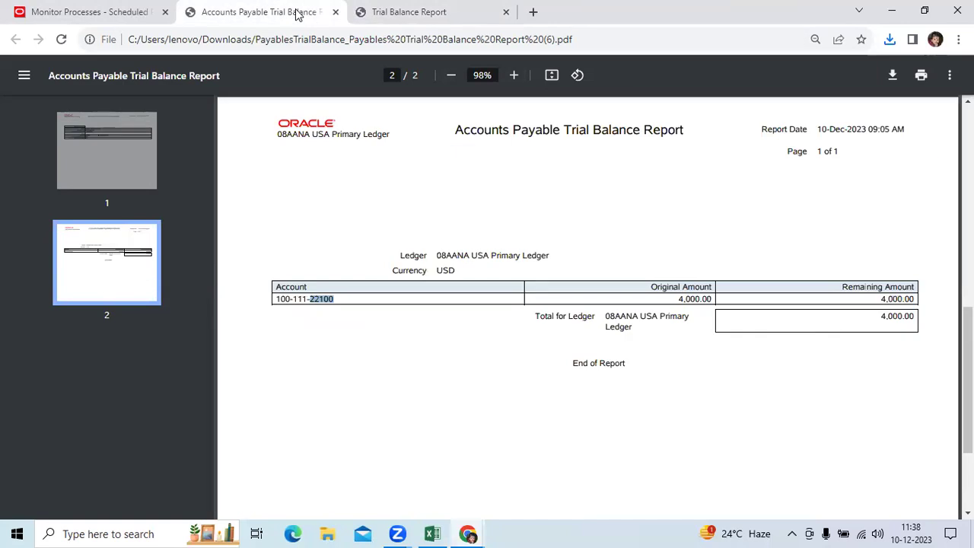
click(426, 11)
key(ctrl+f)
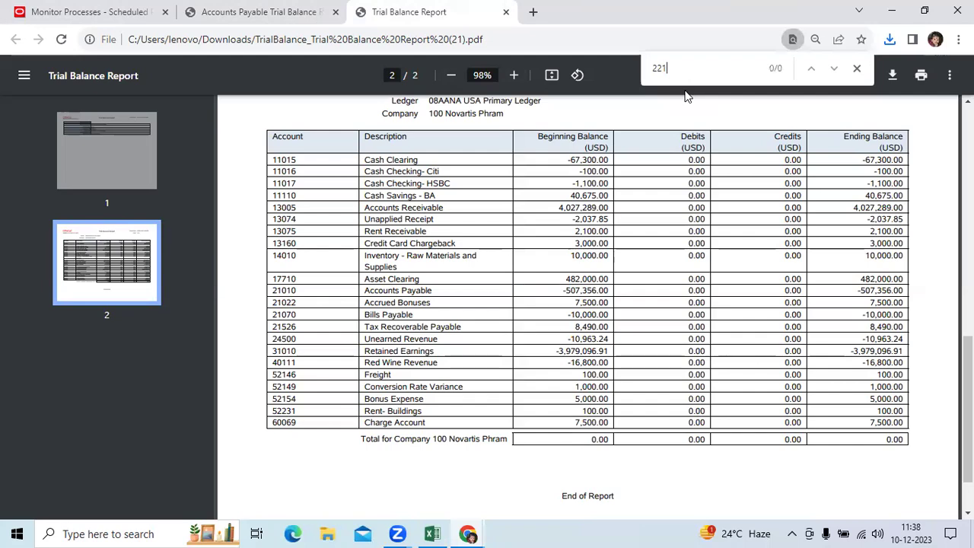
scroll(555, 280, up, 4)
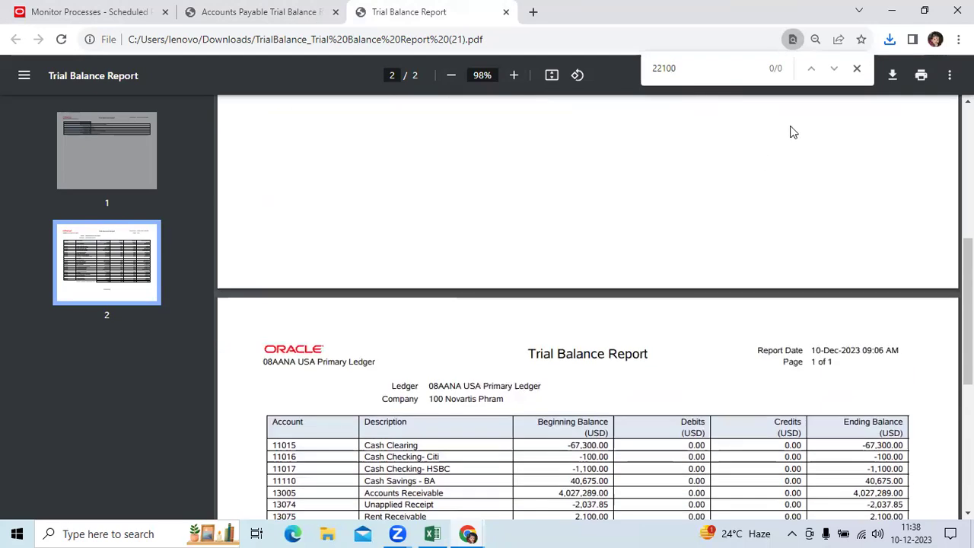
click(857, 68)
scroll(626, 354, down, 3)
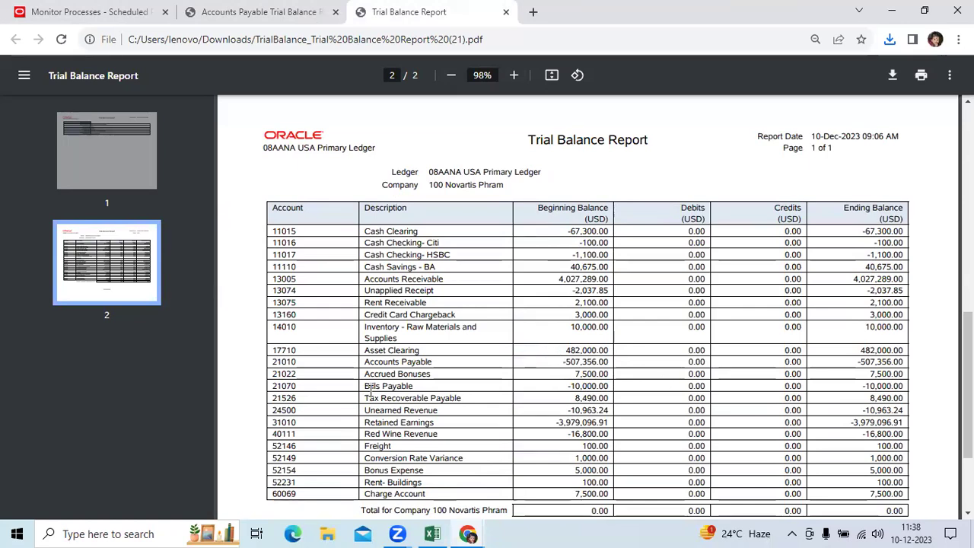
scroll(496, 381, down, 4)
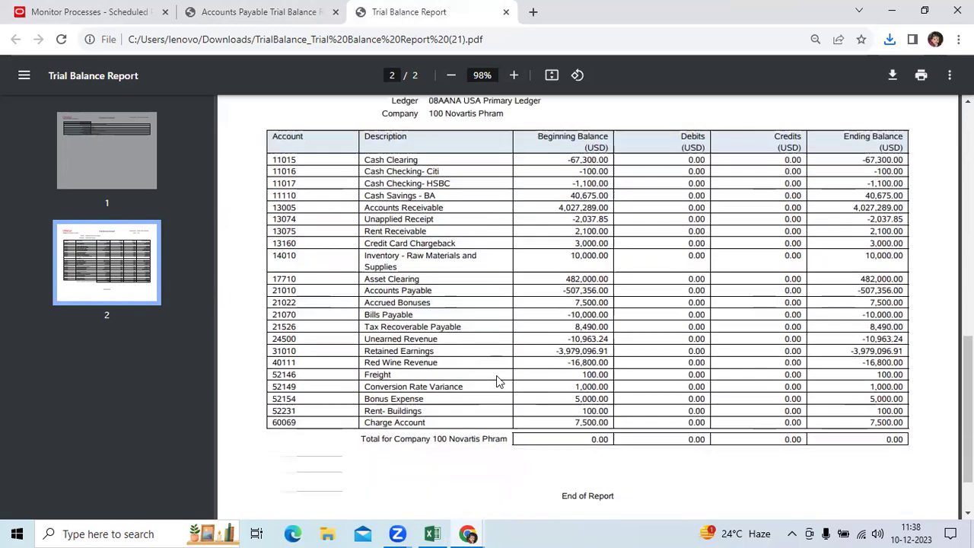
scroll(496, 375, up, 5)
scroll(479, 377, down, 1)
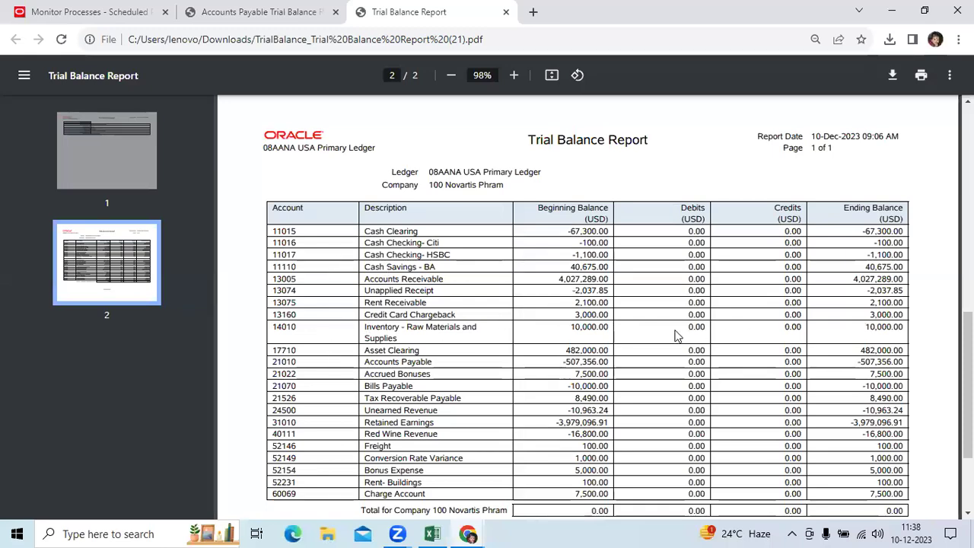
- Close the GL and Accounts Payable trial balance PDFs and return to Excel
click(506, 11)
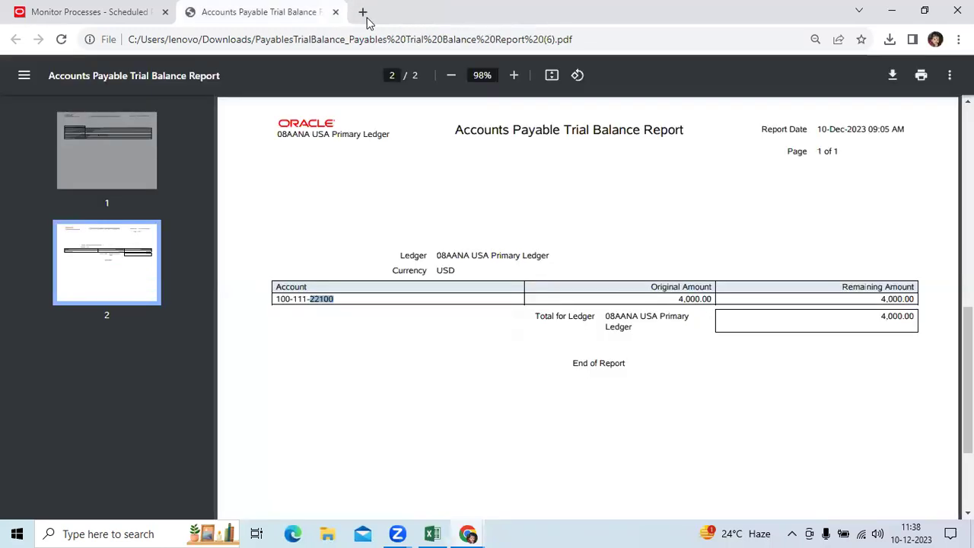
click(337, 13)
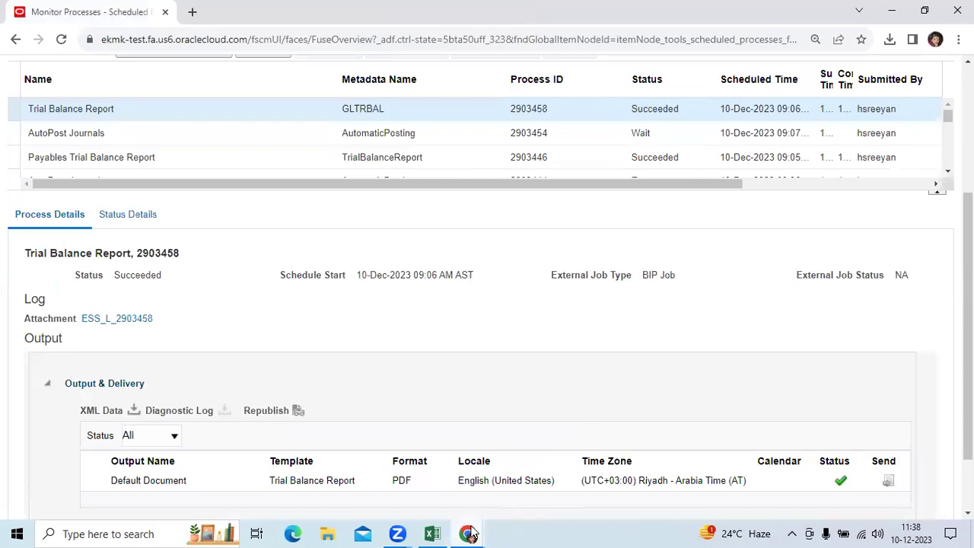
click(437, 534)
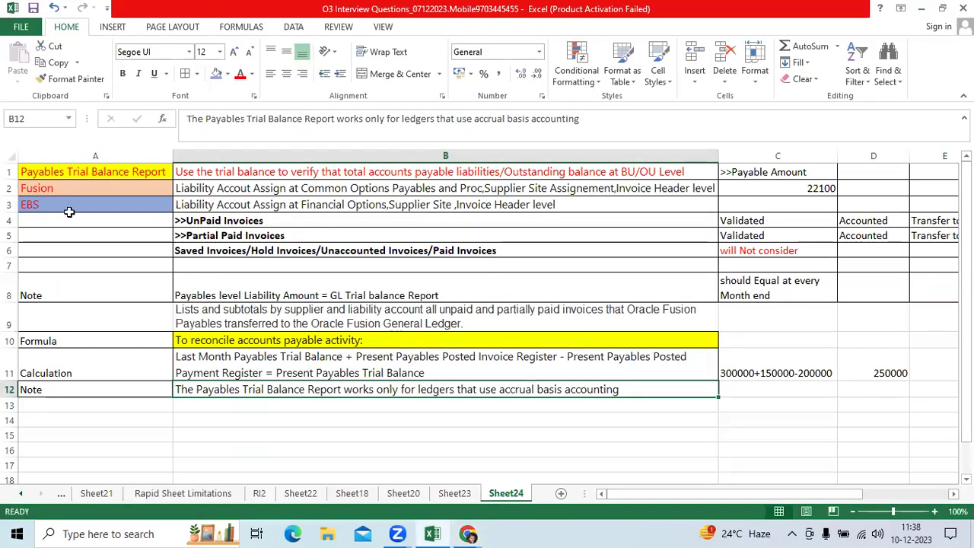
- Review the Sheet24 notes block A1:E12, then select cell A14 below it
drag(52, 174, 950, 384)
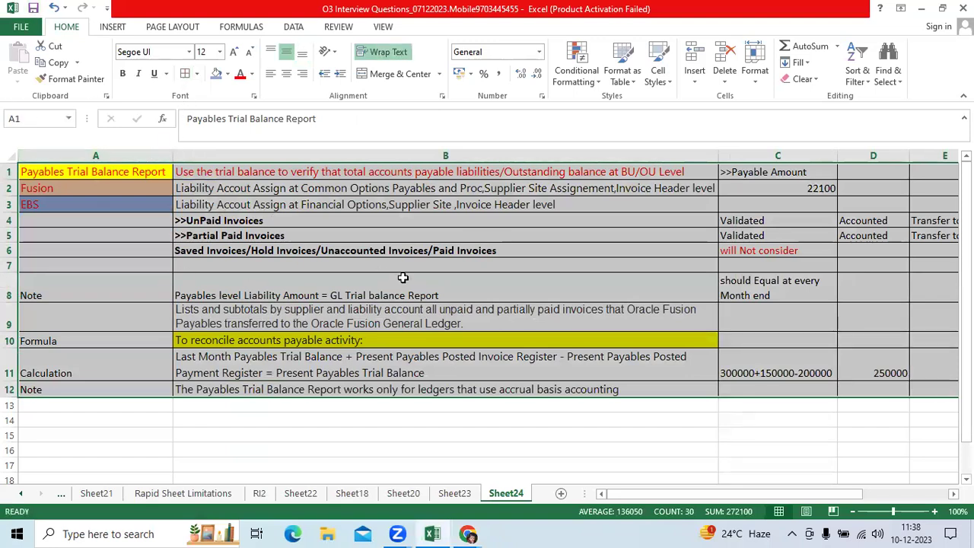
click(415, 299)
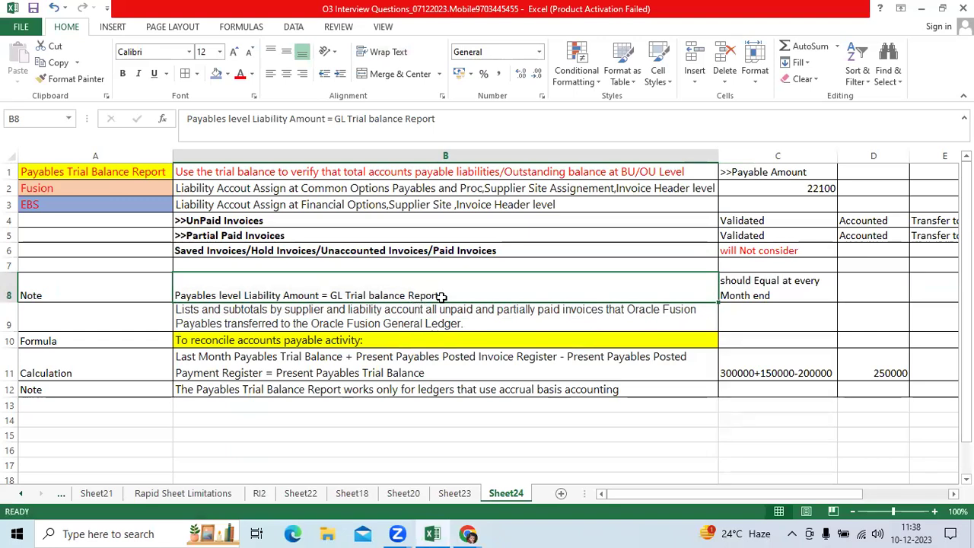
click(170, 433)
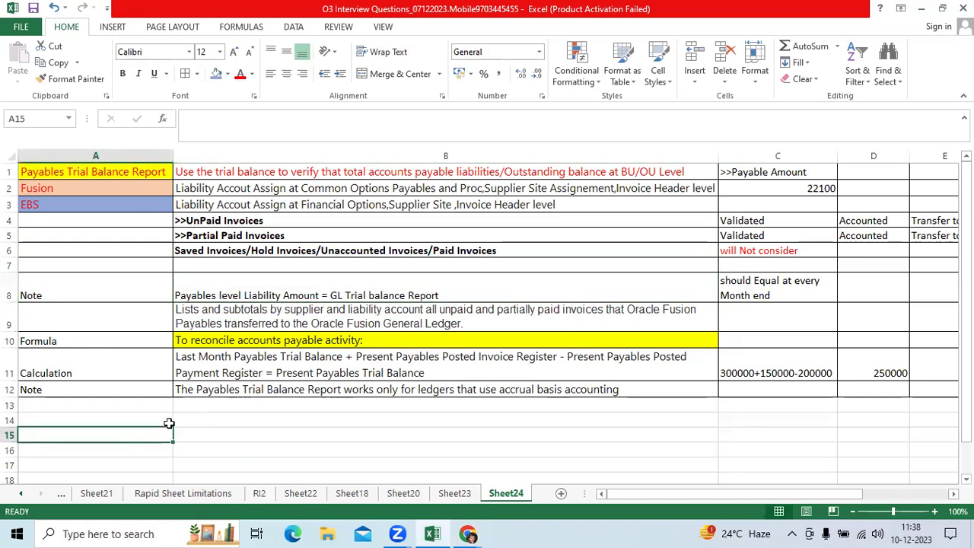
click(170, 423)
- Enter 'Supporting PRoject' in A14 and 'AP TB is not Matched to GL TB' in B14
text(Suppo)
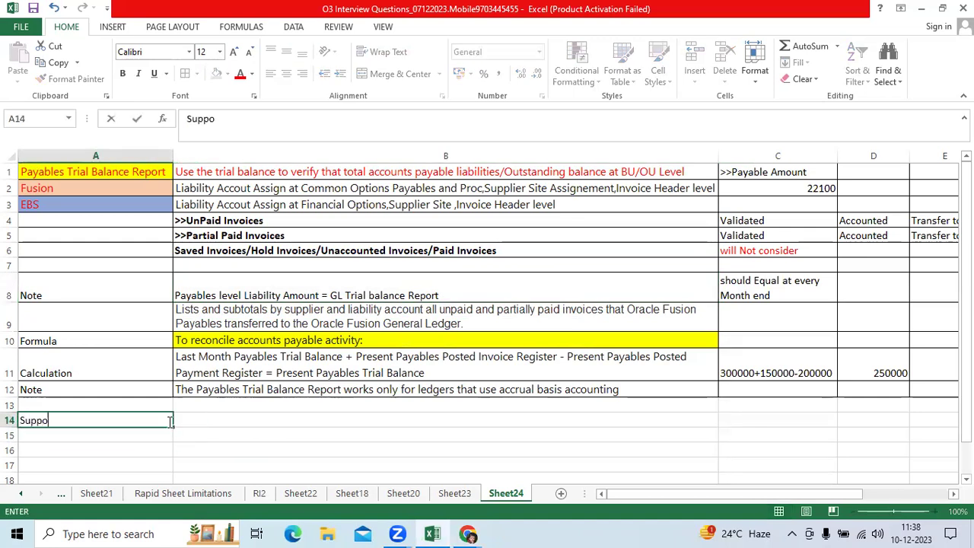
text(rting PRoject)
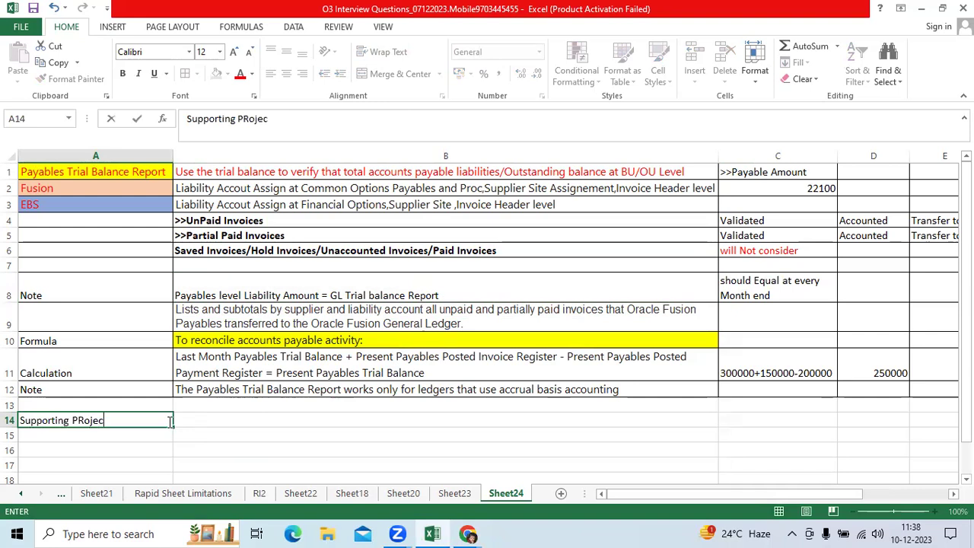
key(Tab)
text(AP)
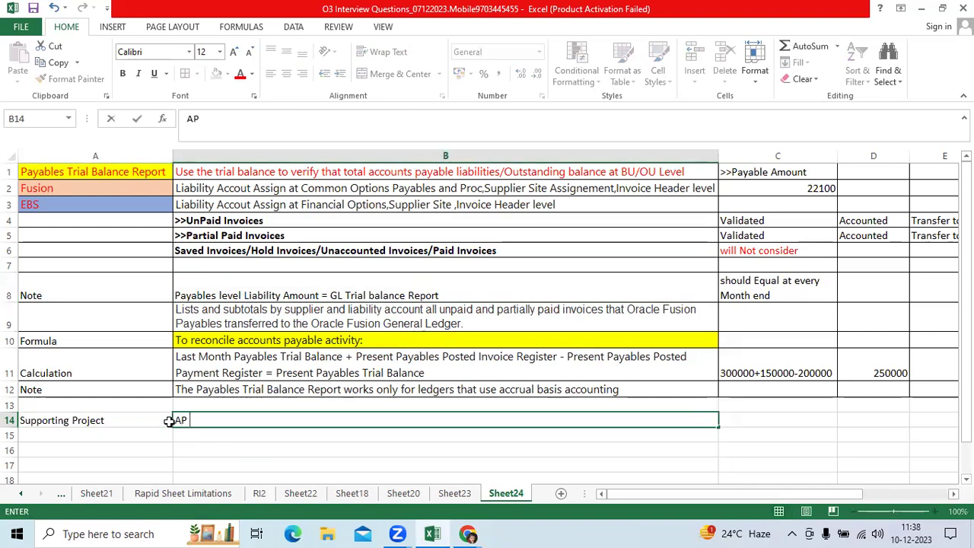
text( TB is )
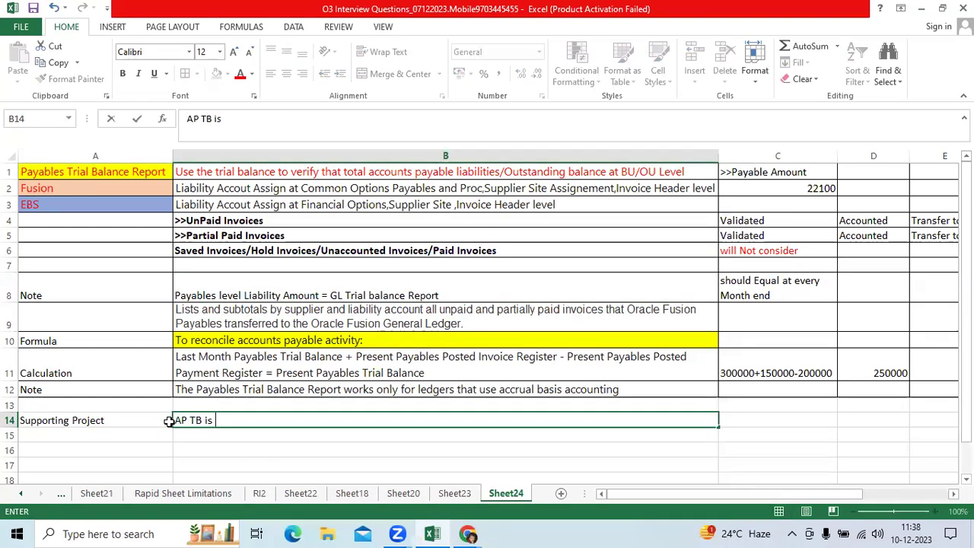
text(not Matched to GL TB)
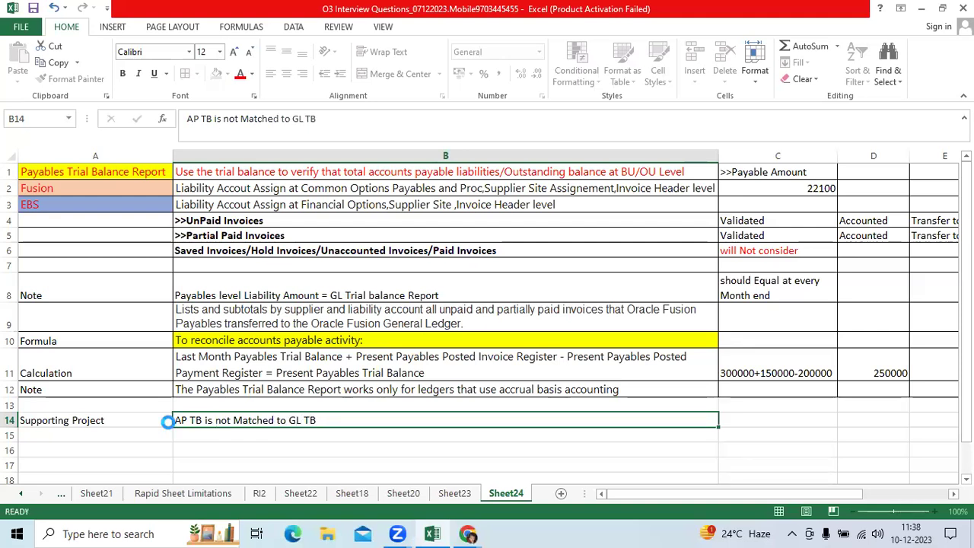
key(Tab)
- List 'Analyse the issues', 'Fix the issues in Test Instance', 'move the solution to Prod' in C14:C16
text(Analys)
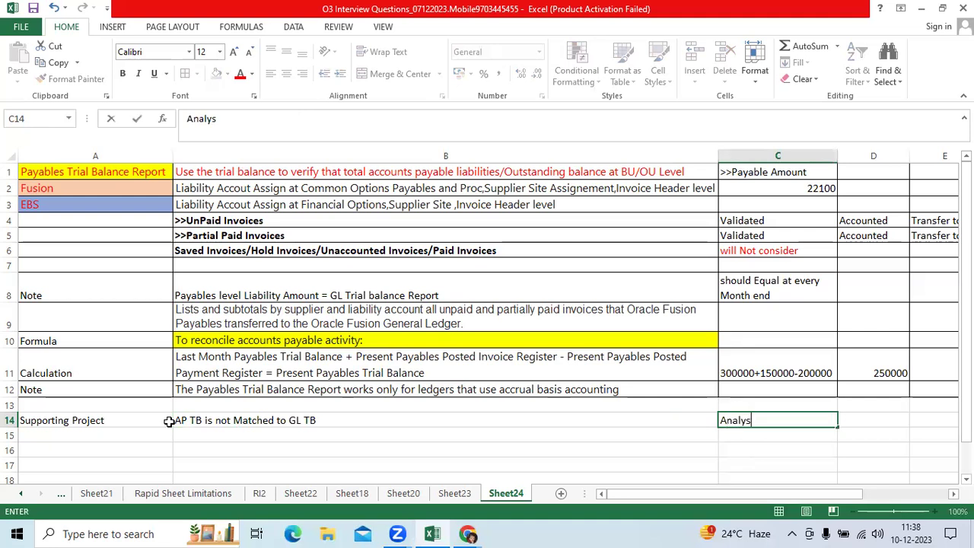
text(e the issues)
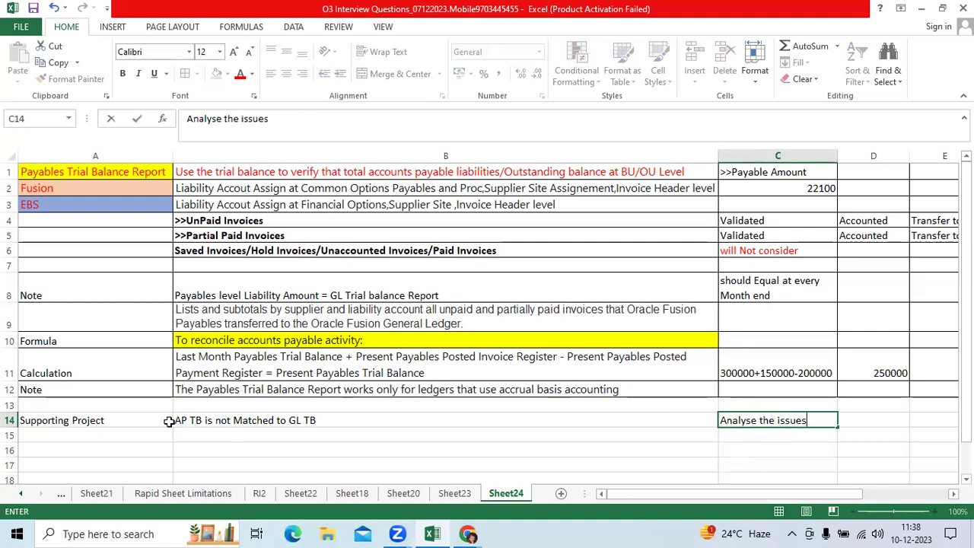
key(Down)
text(Fix the)
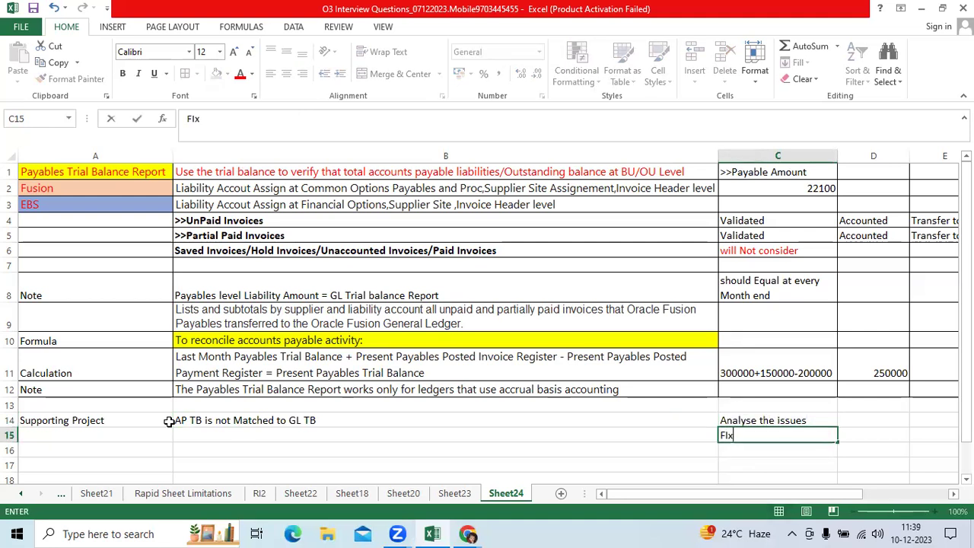
text( issues in)
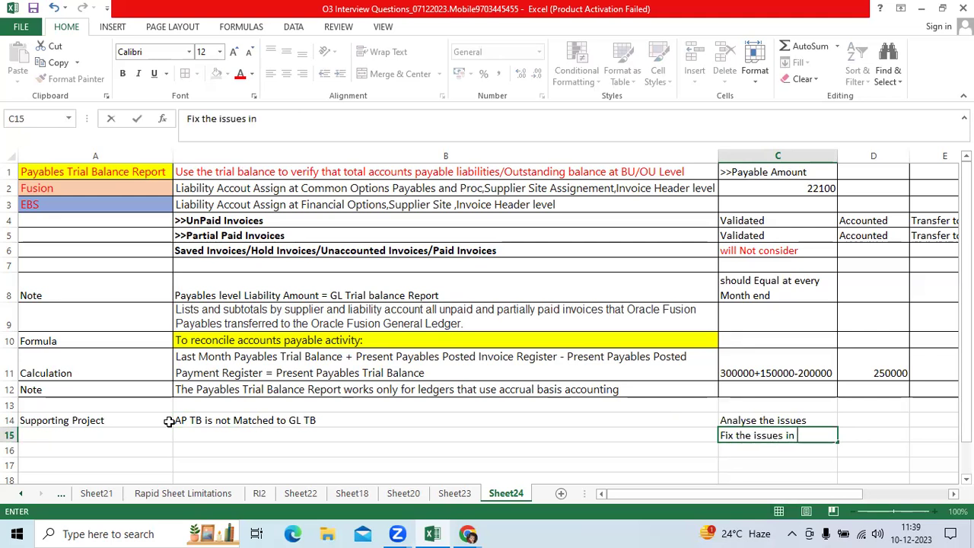
text( Test Instance)
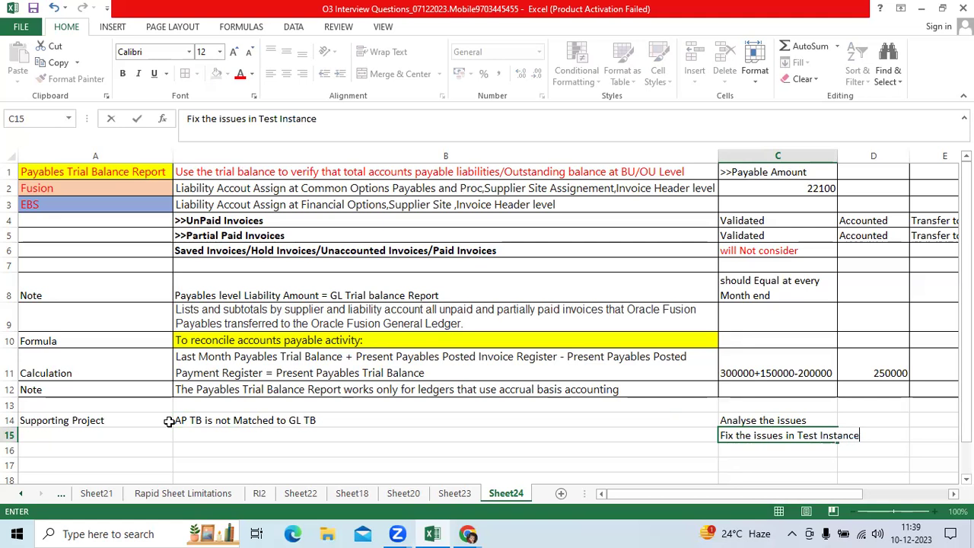
key(Return)
text(<pv)
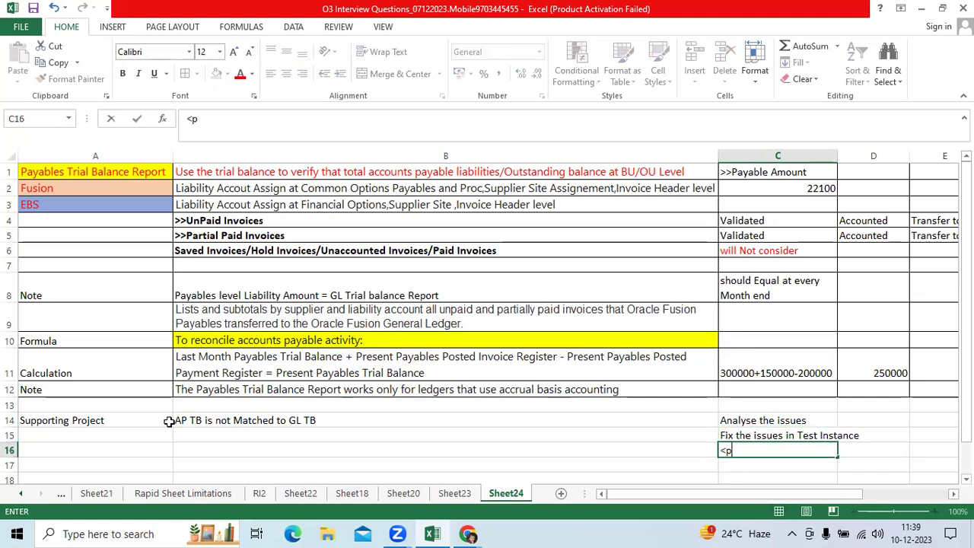
key(BackSpace)
key(BackSpace)
text(move the)
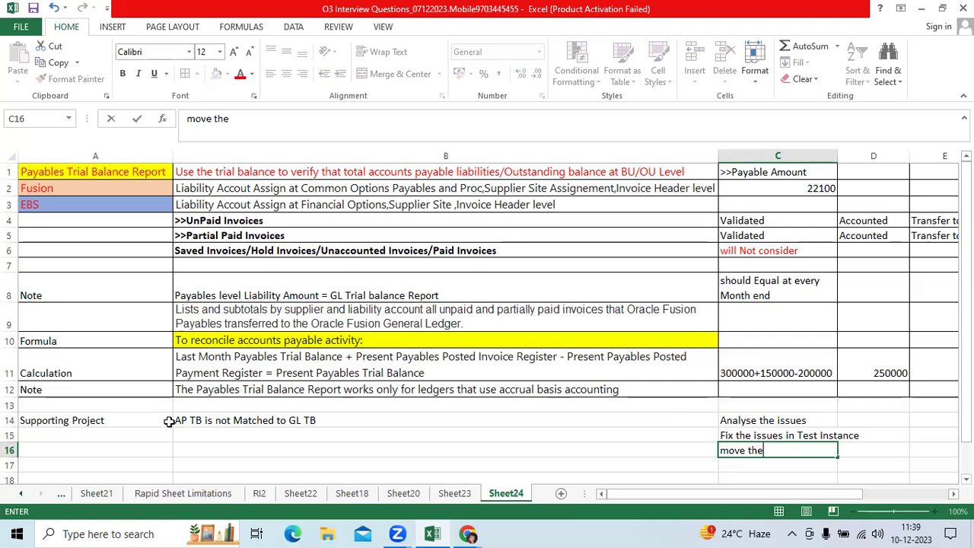
text( solution to Pr)
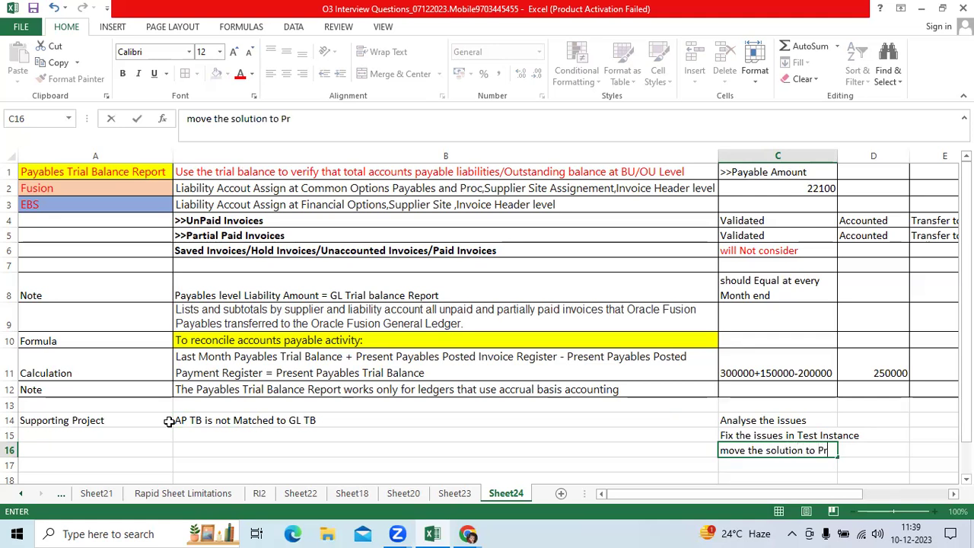
text(od)
key(ctrl+Return)
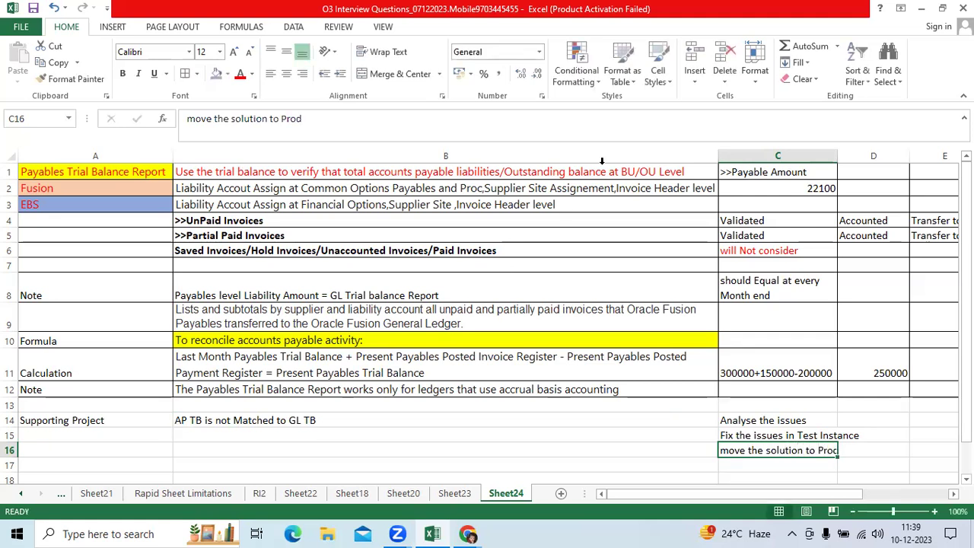